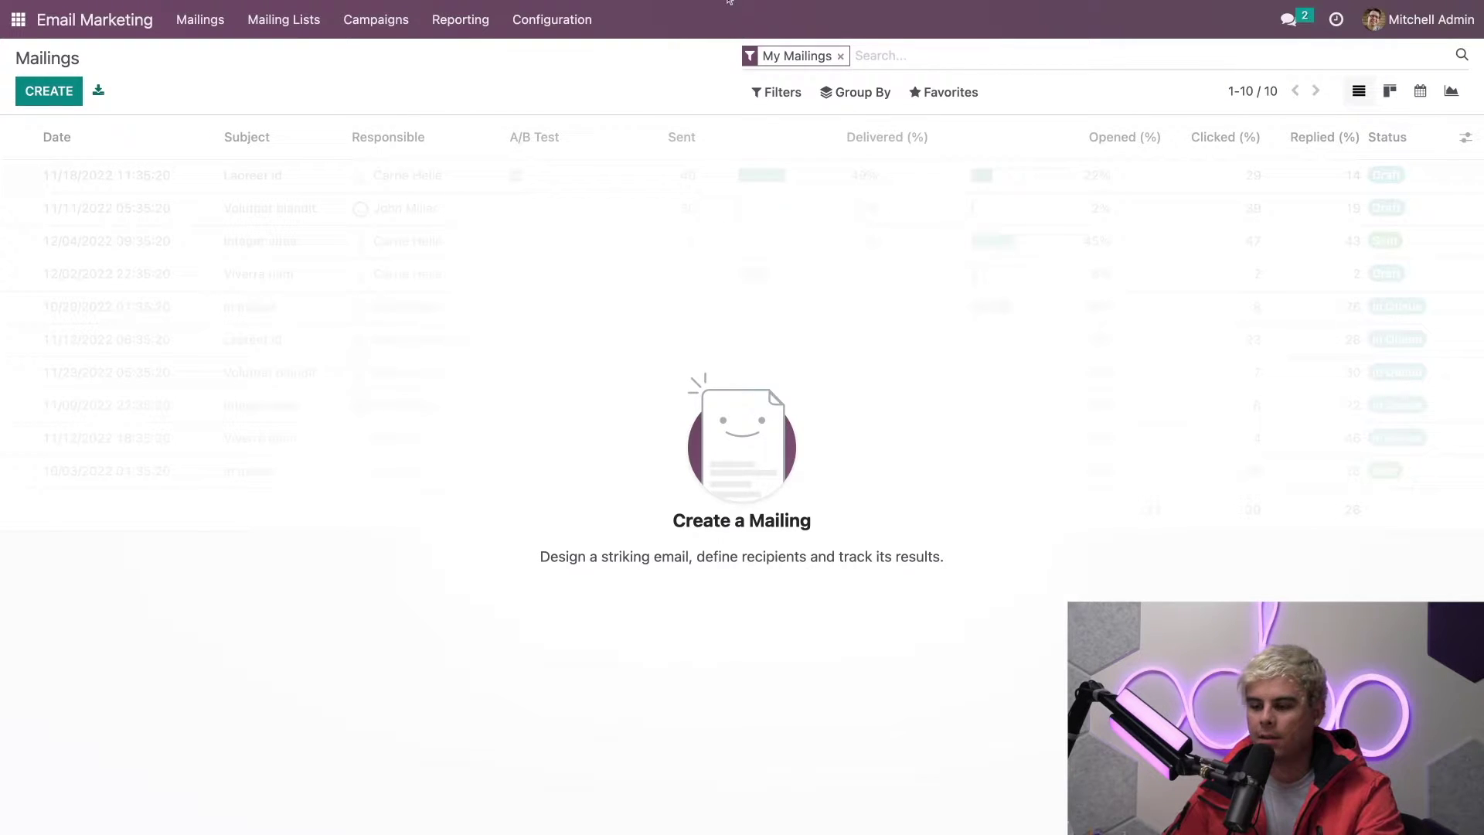
# Step: Open the Email Marketing settings page from the Configuration menu
pyautogui.click(576, 21)
pyautogui.click(552, 57)
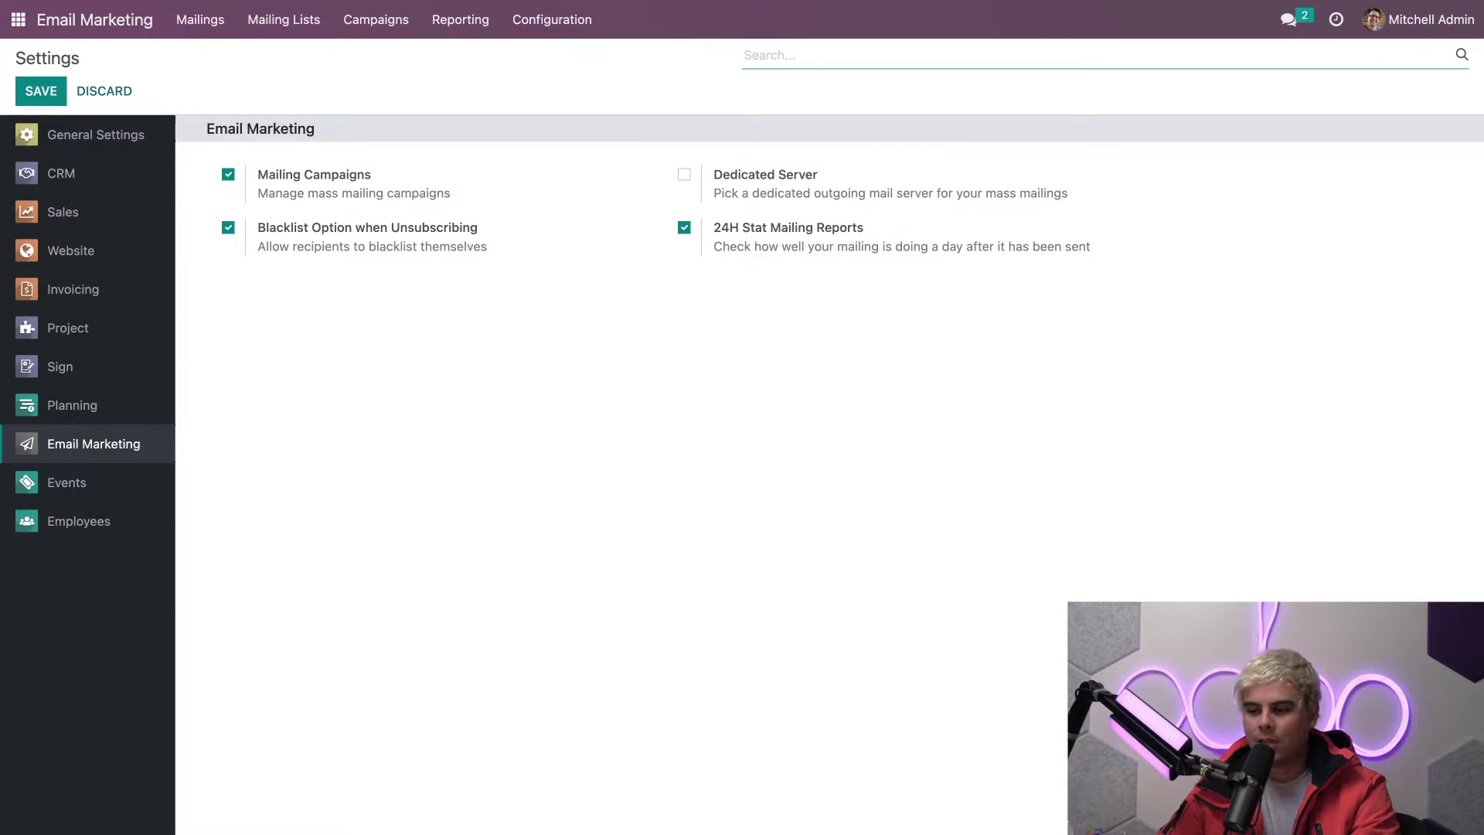
# Step: Remove the My Mailings filter and show all mailings as a Kanban board by stage
pyautogui.click(201, 21)
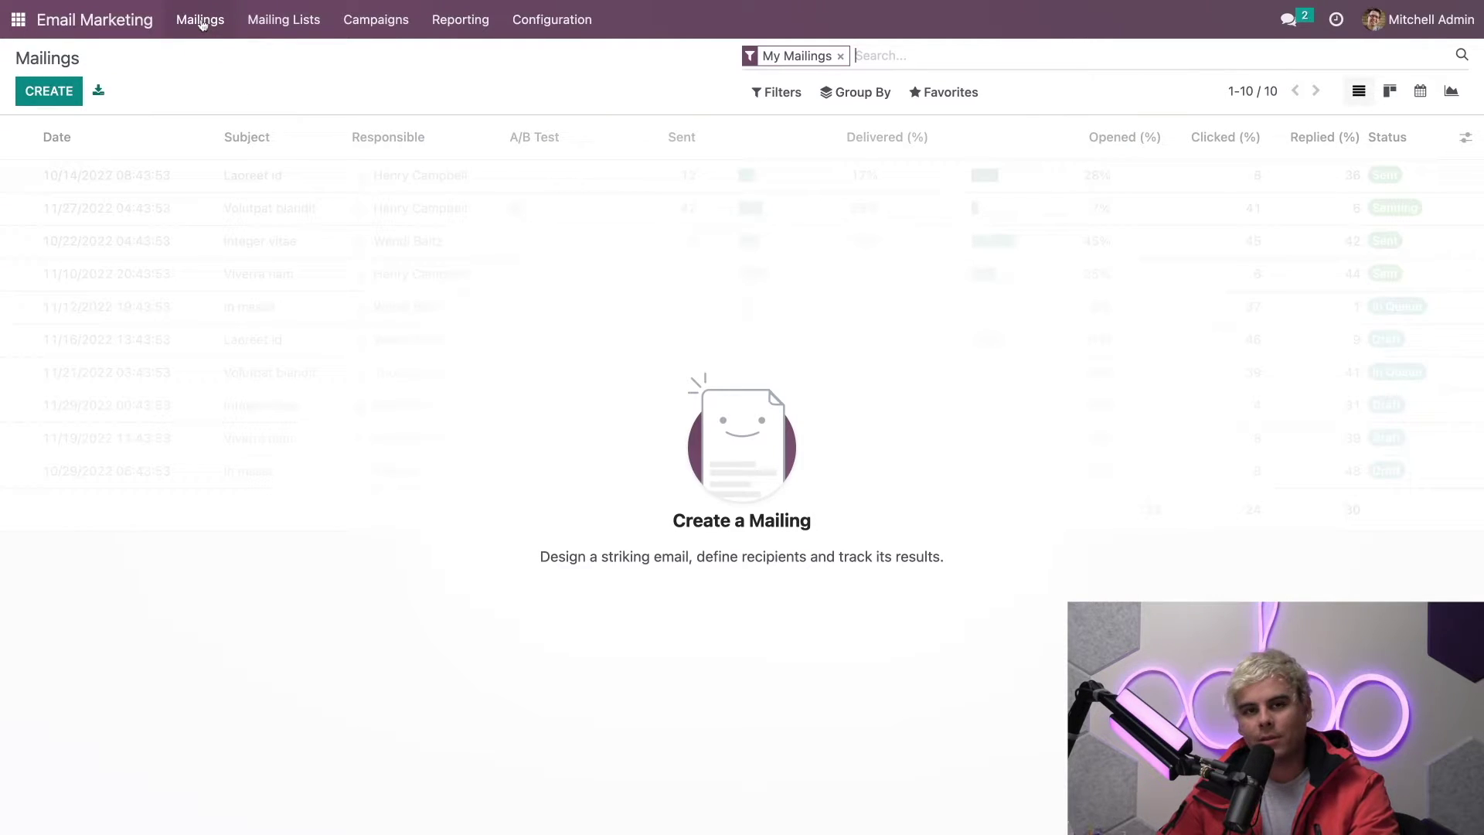
pyautogui.click(840, 56)
pyautogui.click(588, 78)
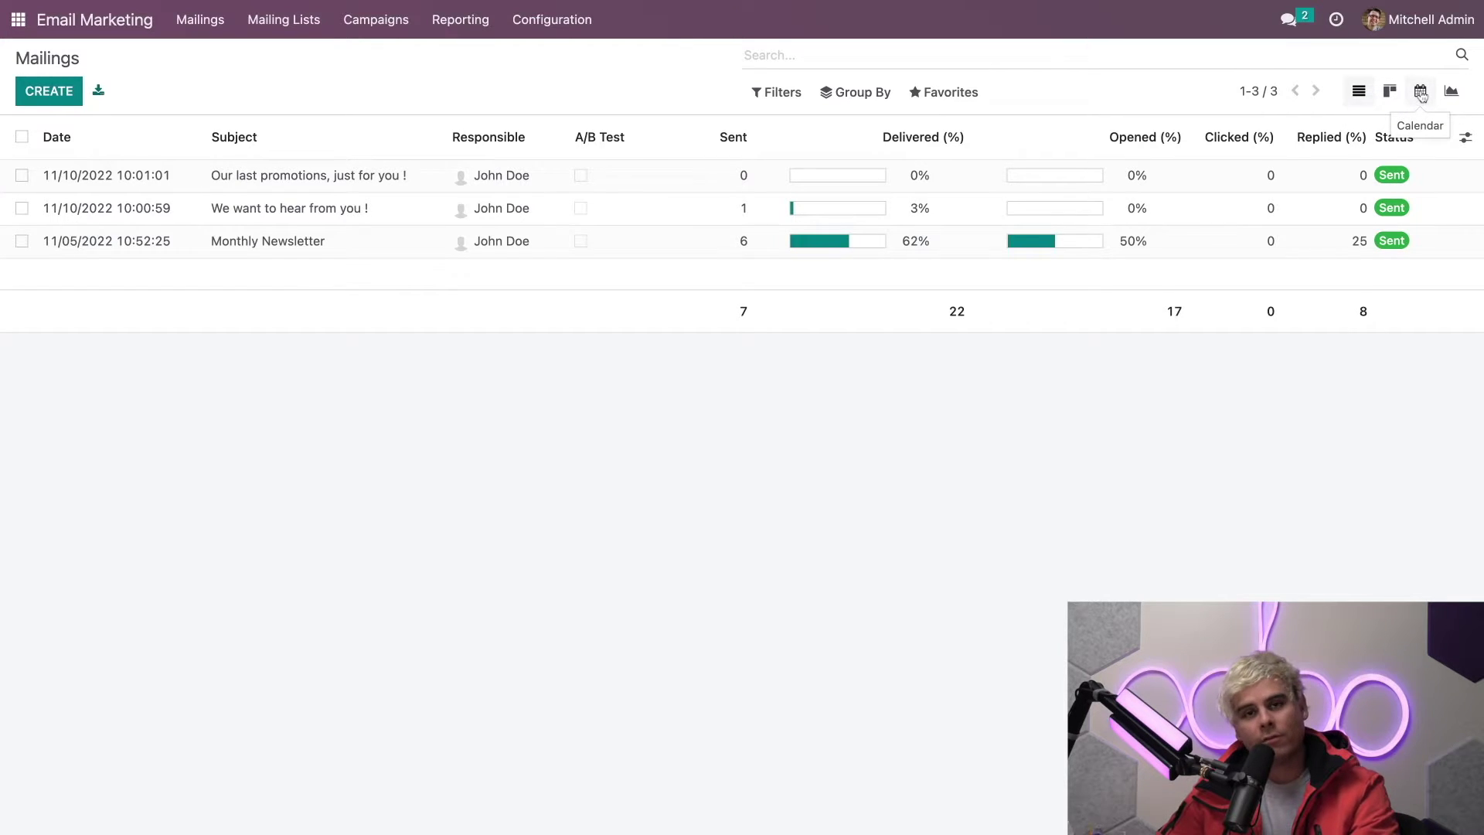
pyautogui.click(1389, 91)
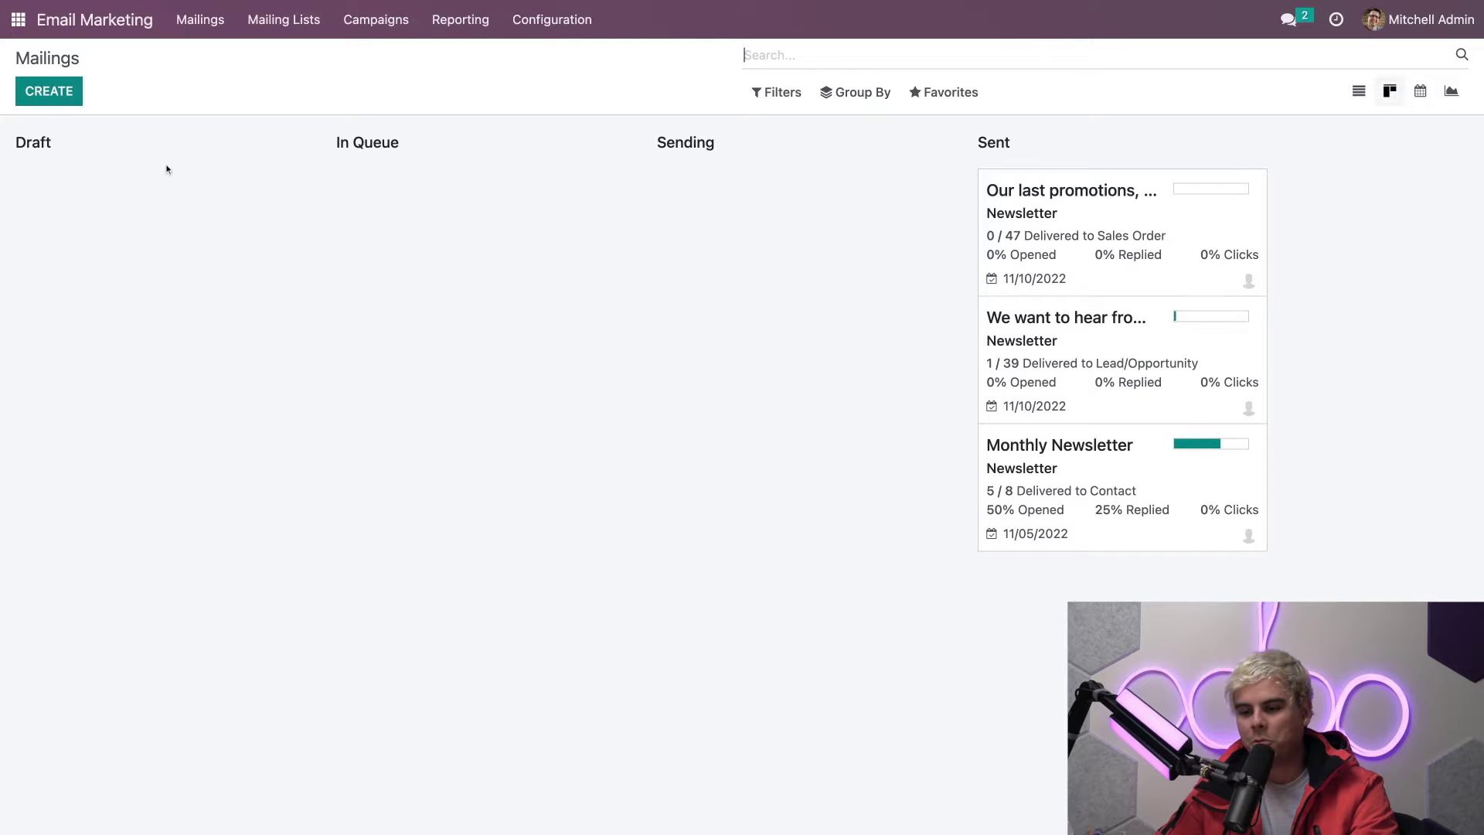
# Step: Create a new mailing with the subject 'Check out these NEW products'
pyautogui.click(65, 99)
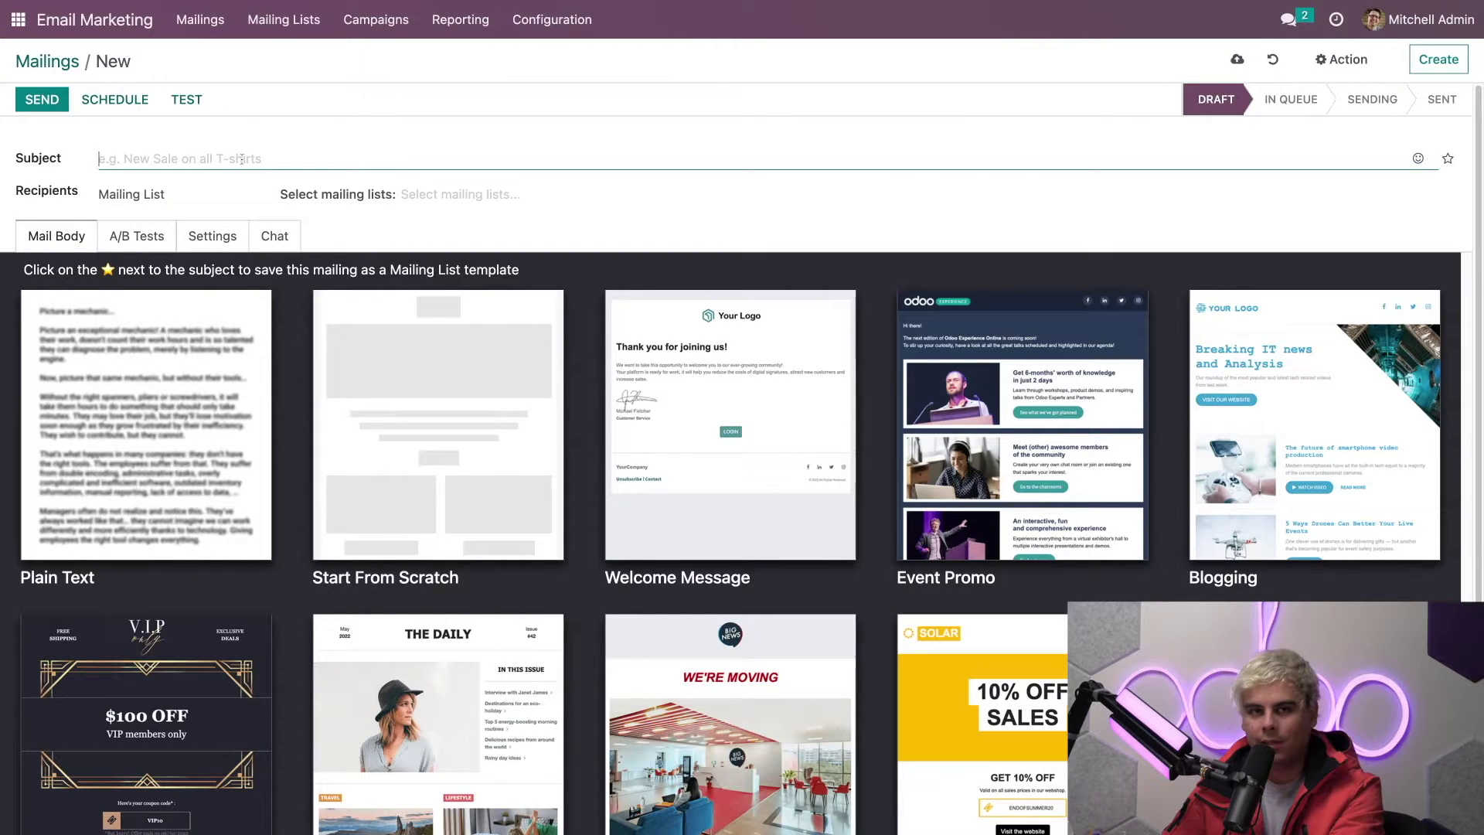
pyautogui.write('Check ')
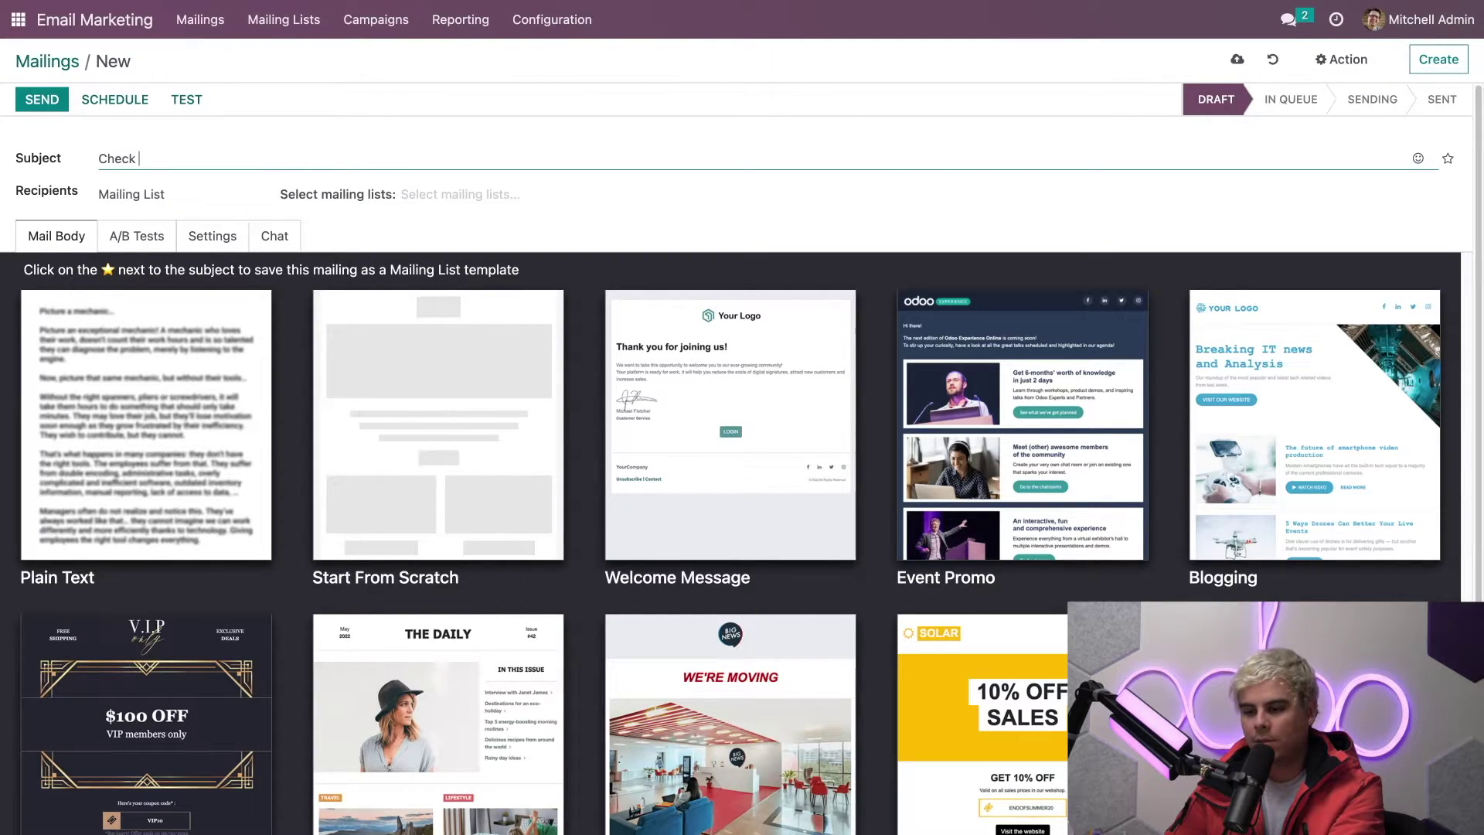
pyautogui.write('out these NEW')
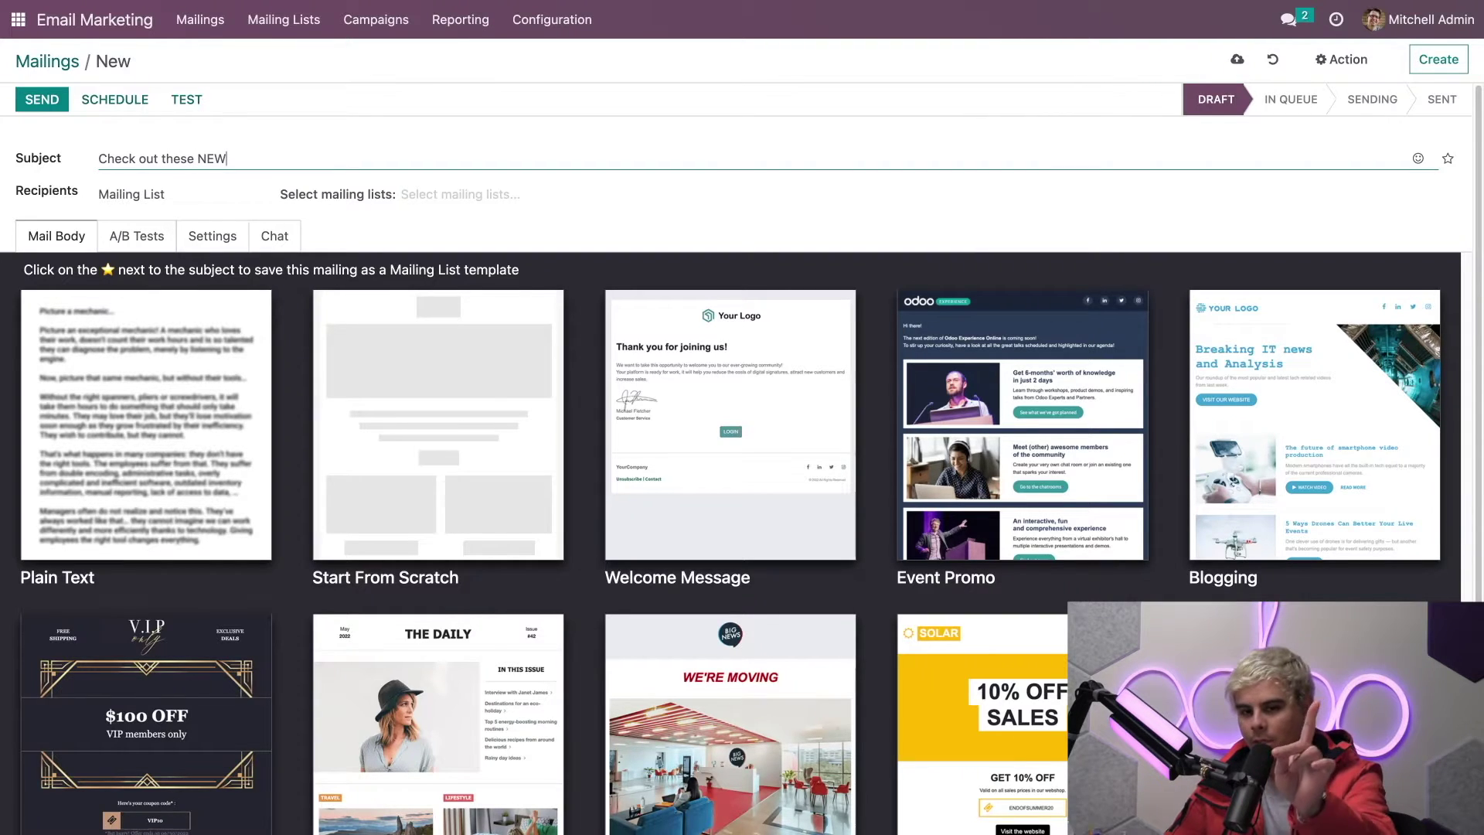
pyautogui.write(' p')
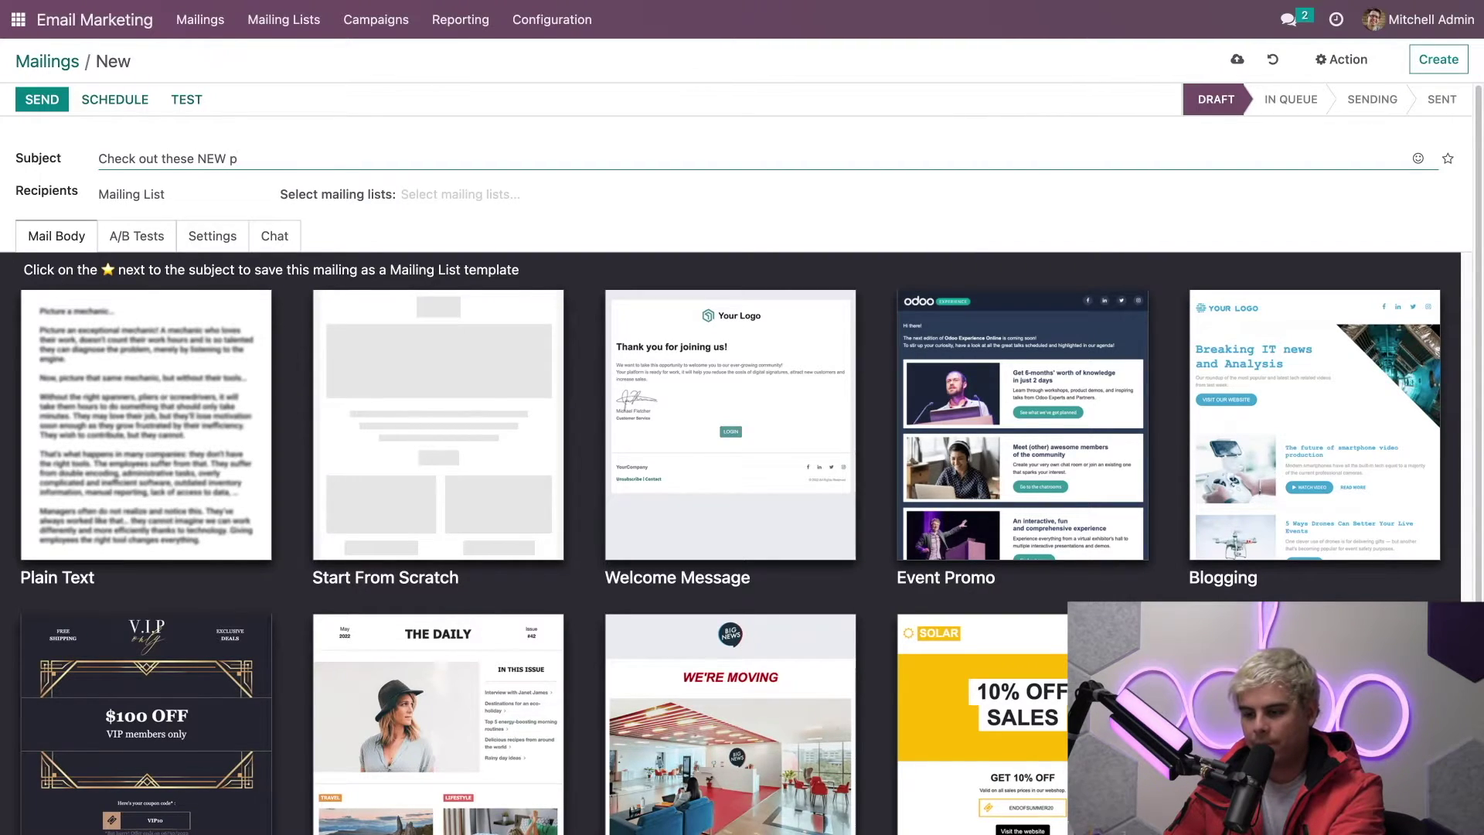
pyautogui.write('roducts')
pyautogui.click(610, 241)
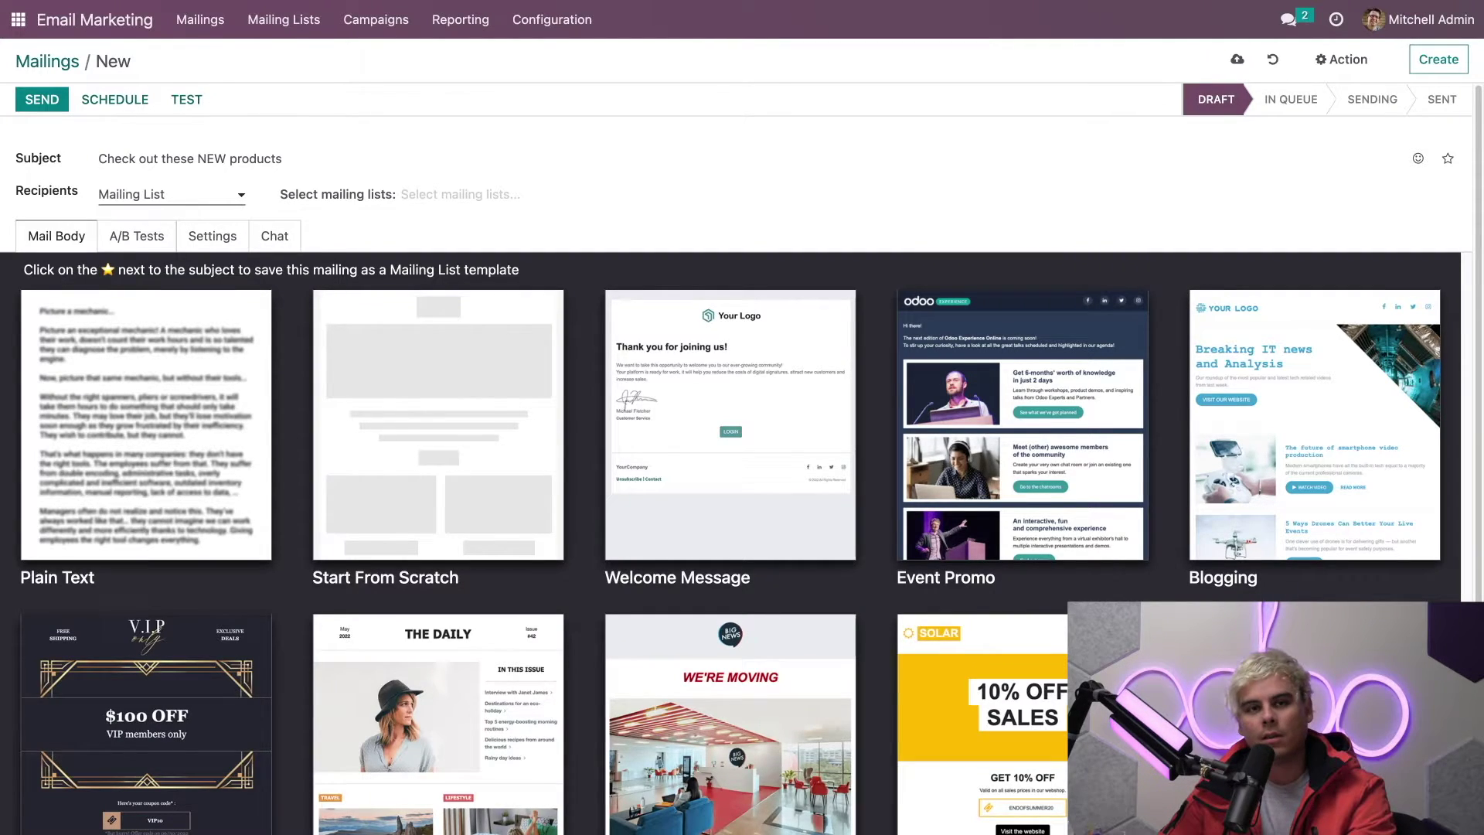
# Step: Set recipients to Lead/Opportunity and delete the default Blacklist rule
pyautogui.click(172, 195)
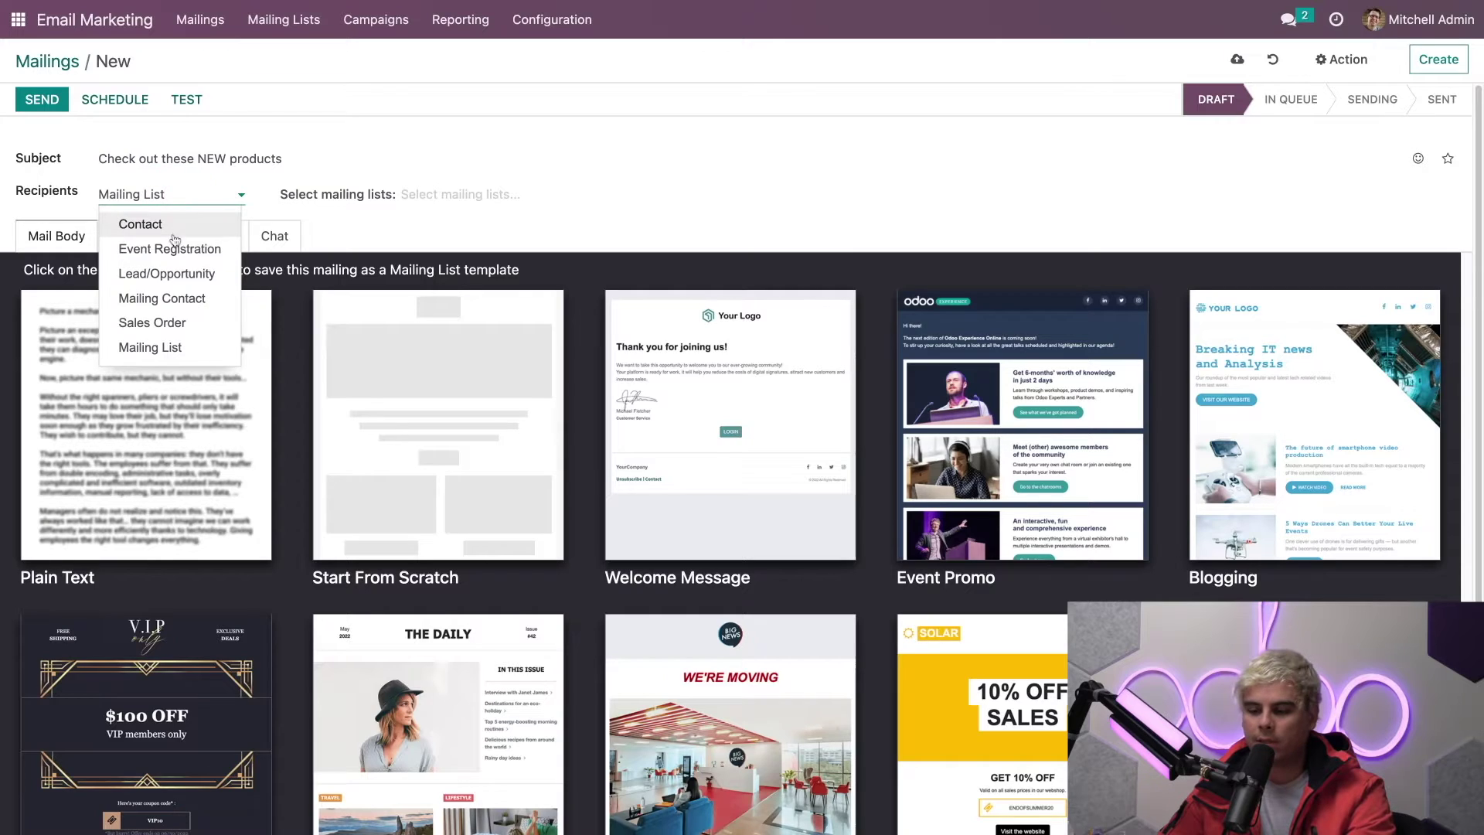
pyautogui.click(166, 271)
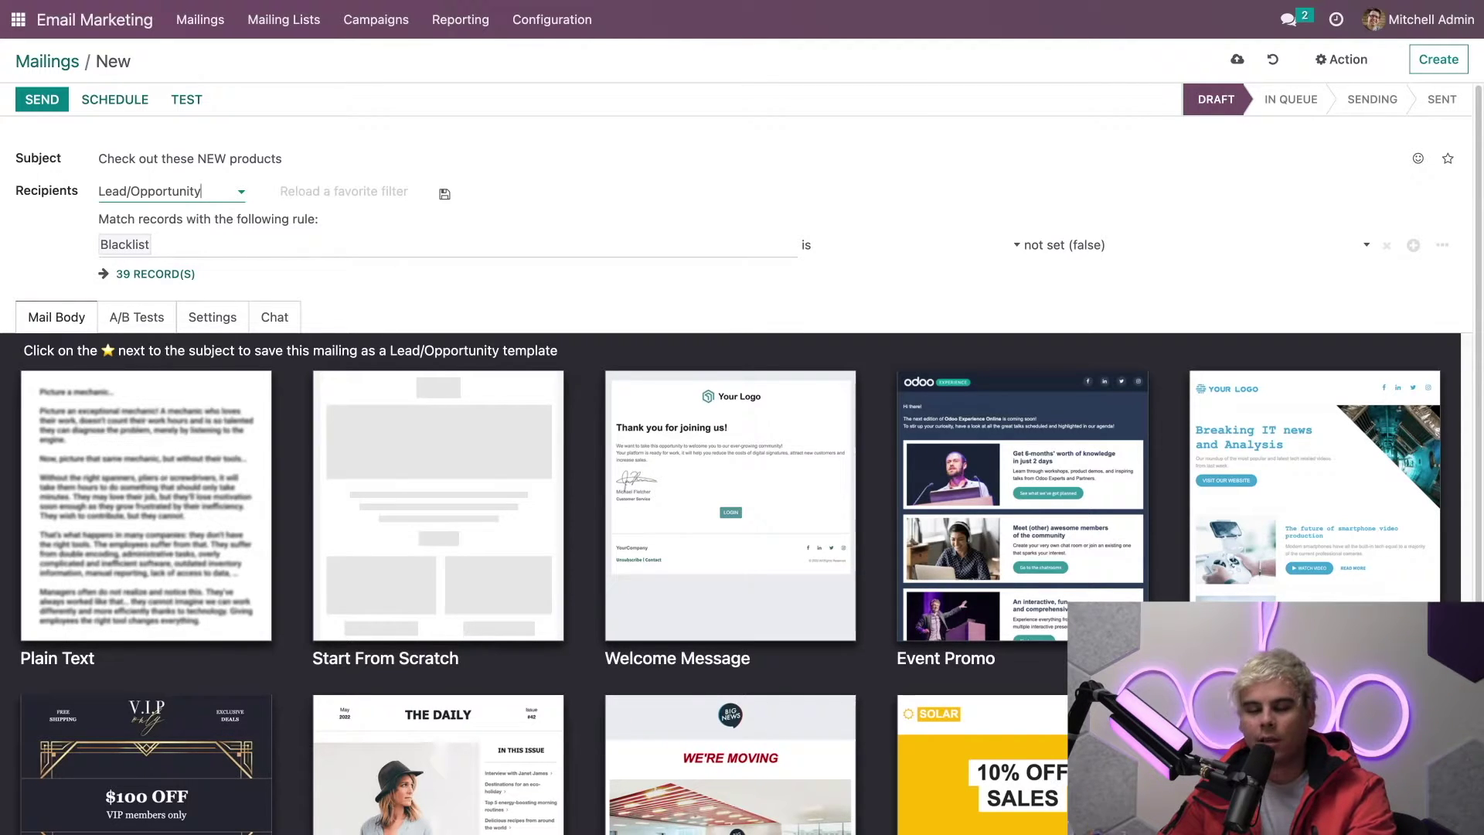
pyautogui.click(1413, 245)
pyautogui.click(1387, 247)
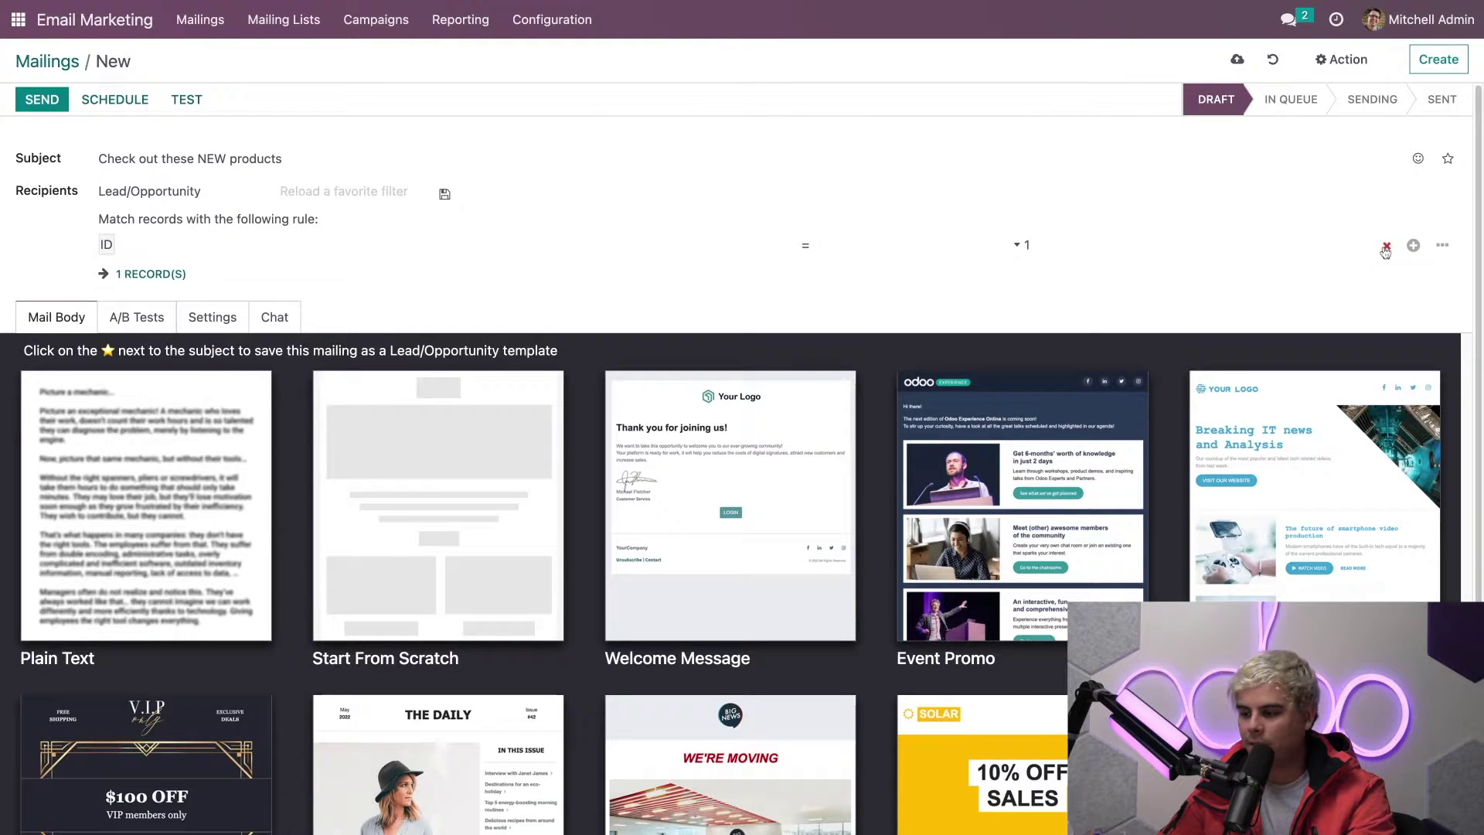
# Step: Add a recipient rule 'Language contains English', matching 11 records
pyautogui.click(291, 246)
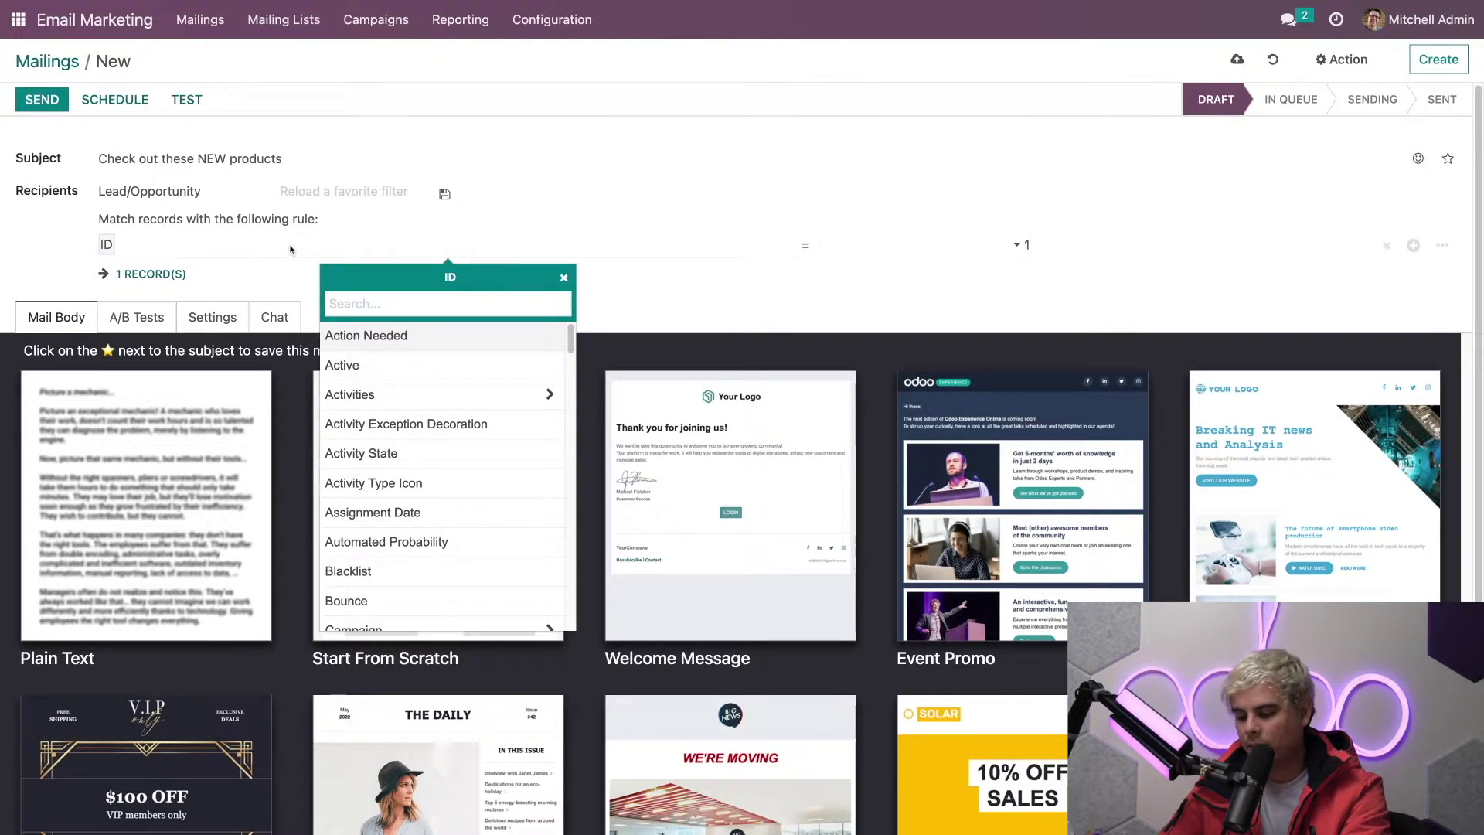
pyautogui.write('langua')
pyautogui.click(353, 334)
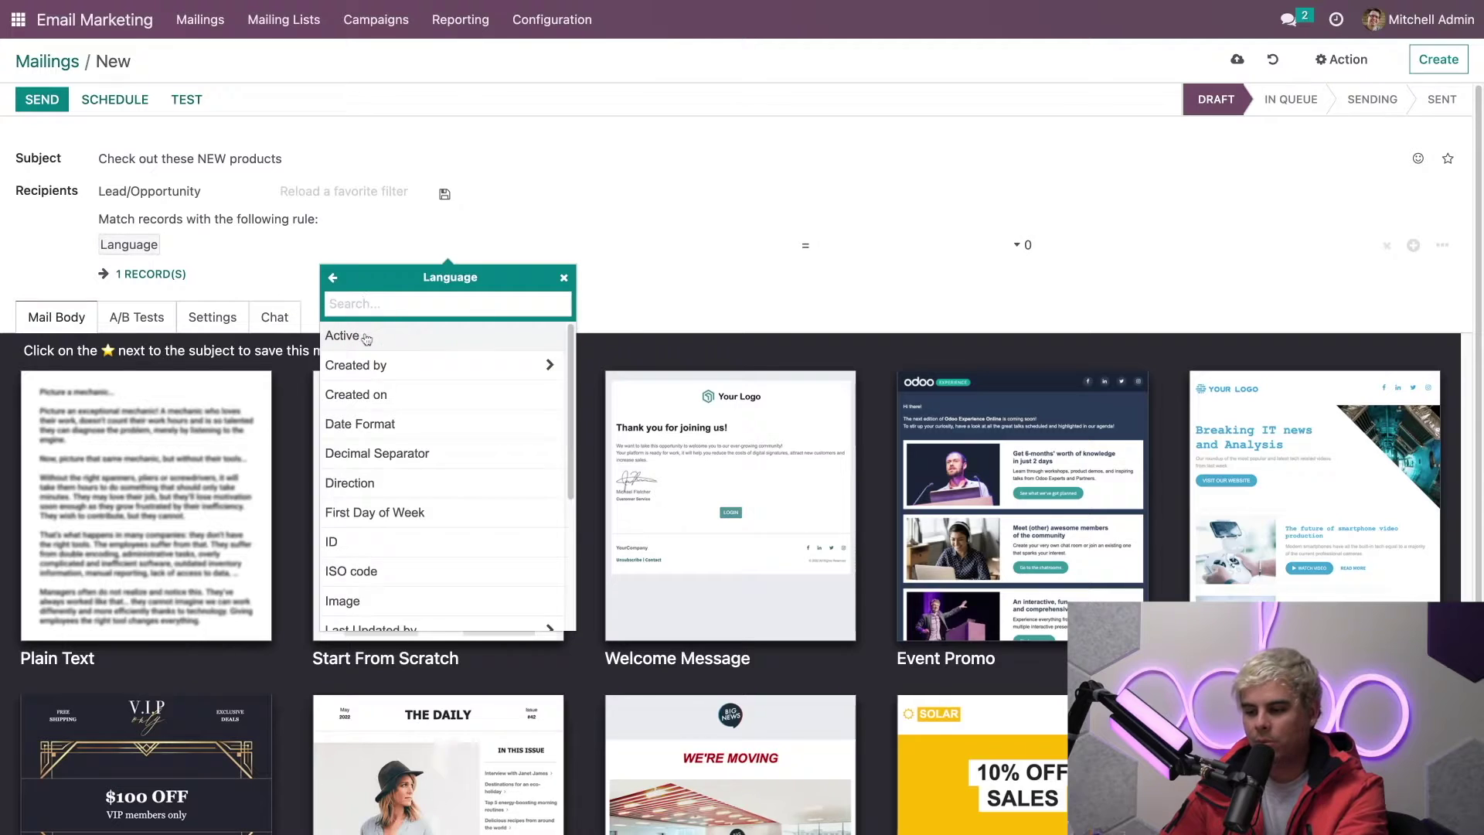
pyautogui.click(892, 254)
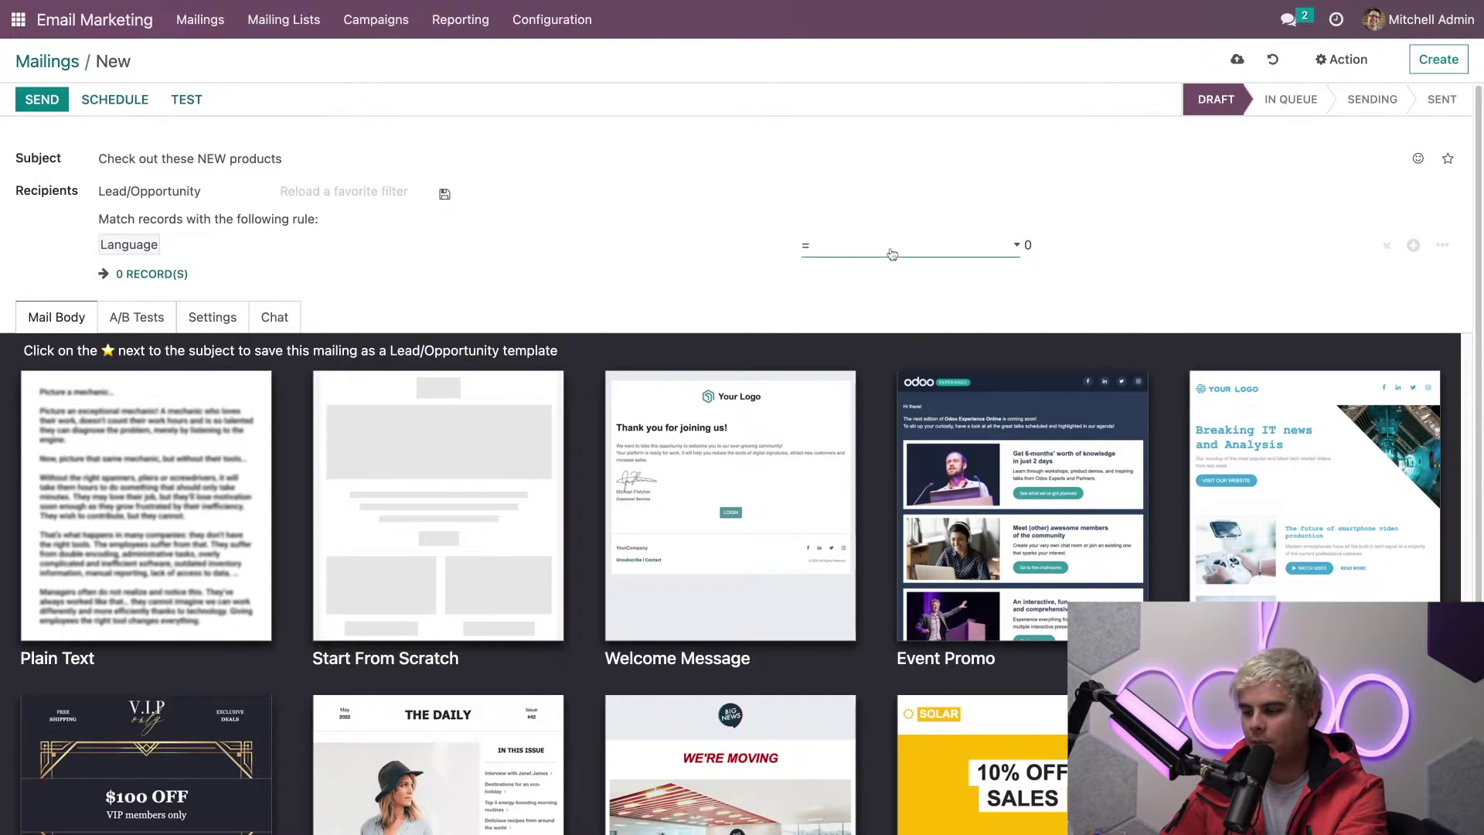
pyautogui.click(893, 253)
pyautogui.click(1063, 255)
pyautogui.write('E')
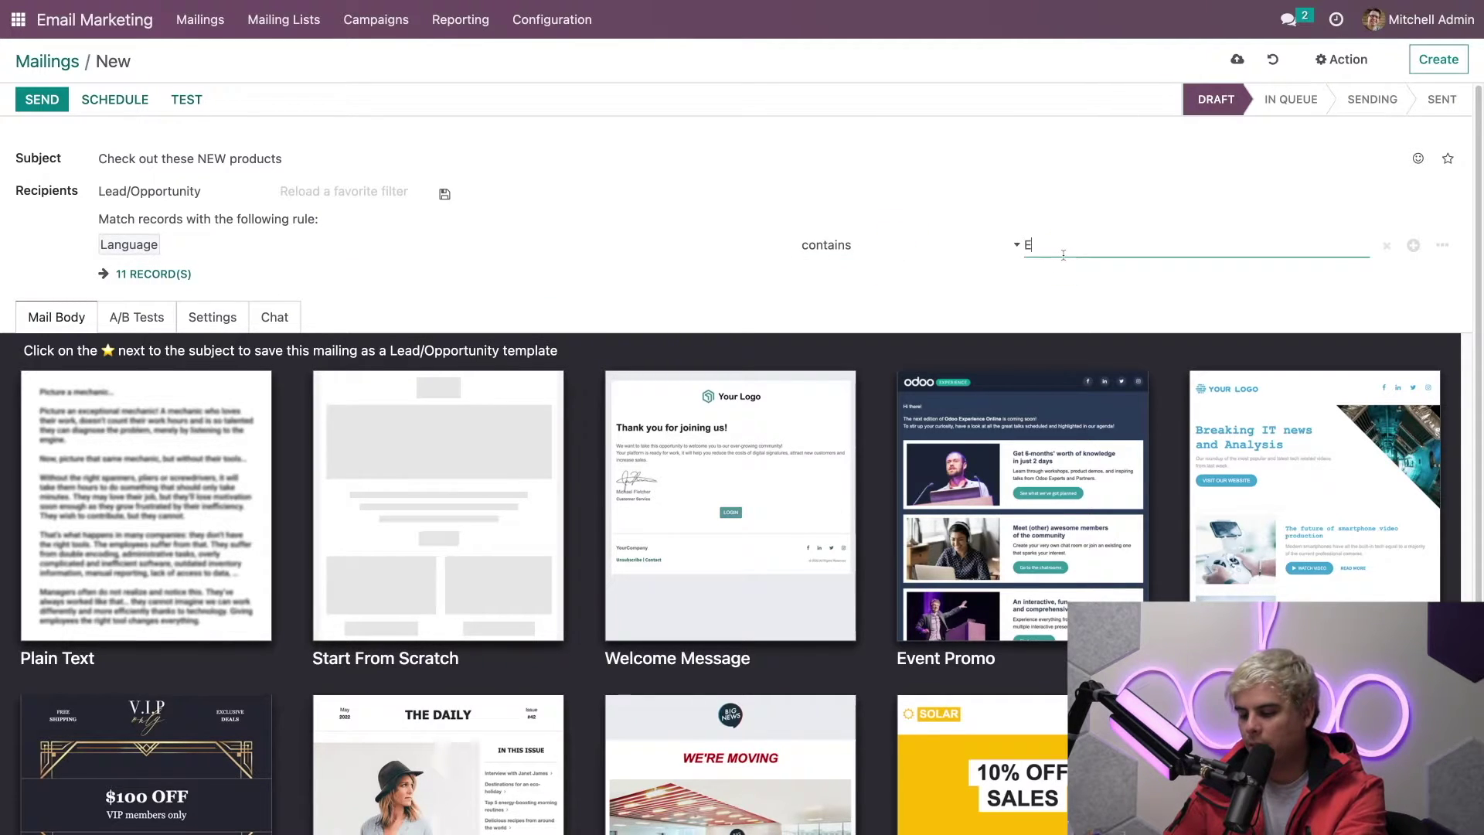
pyautogui.write('nglish')
pyautogui.click(1089, 289)
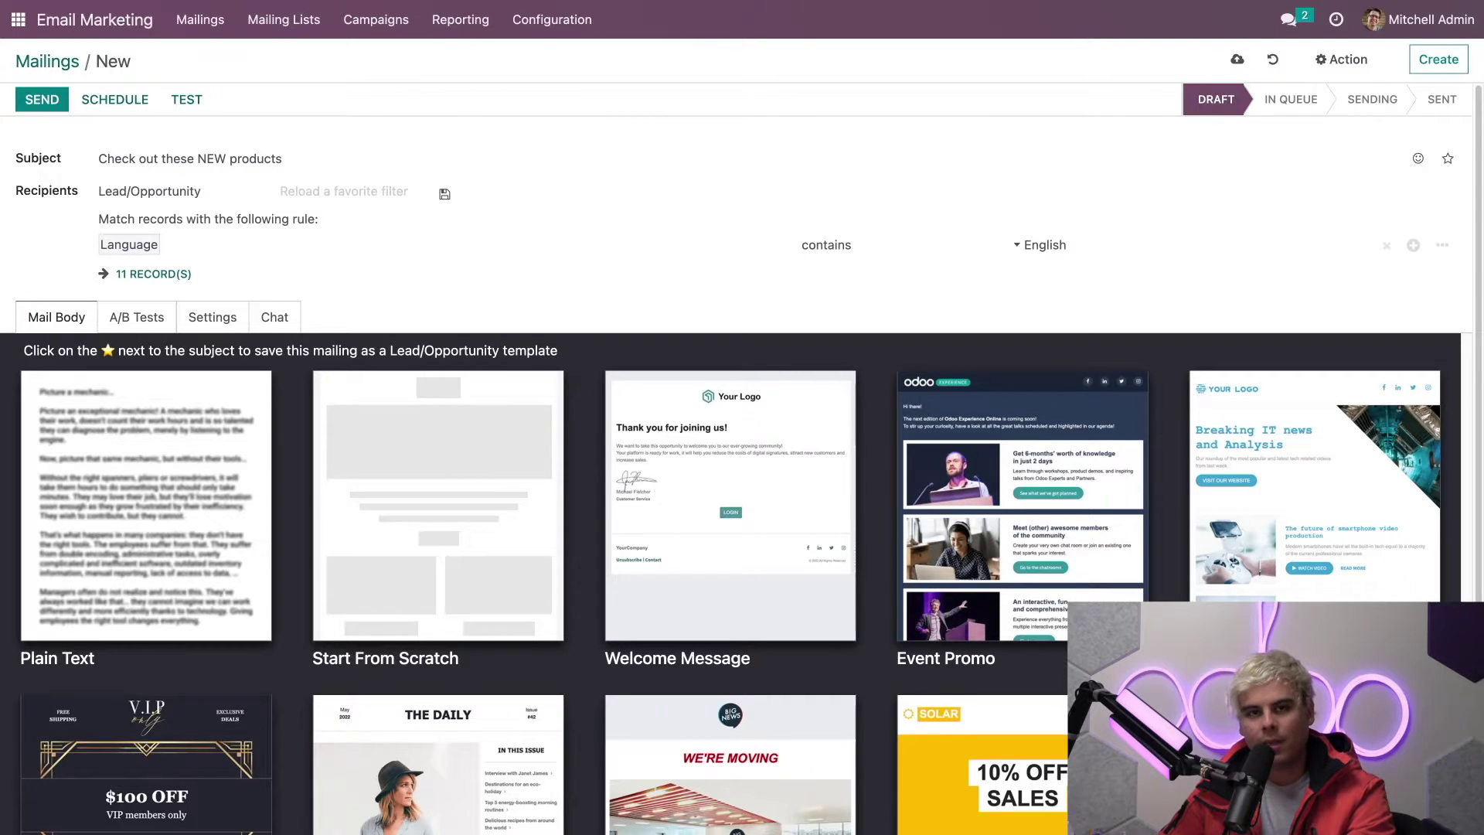
# Step: Apply the English Leads (Test) favourite filter and remove its Blacklist rule
pyautogui.click(369, 193)
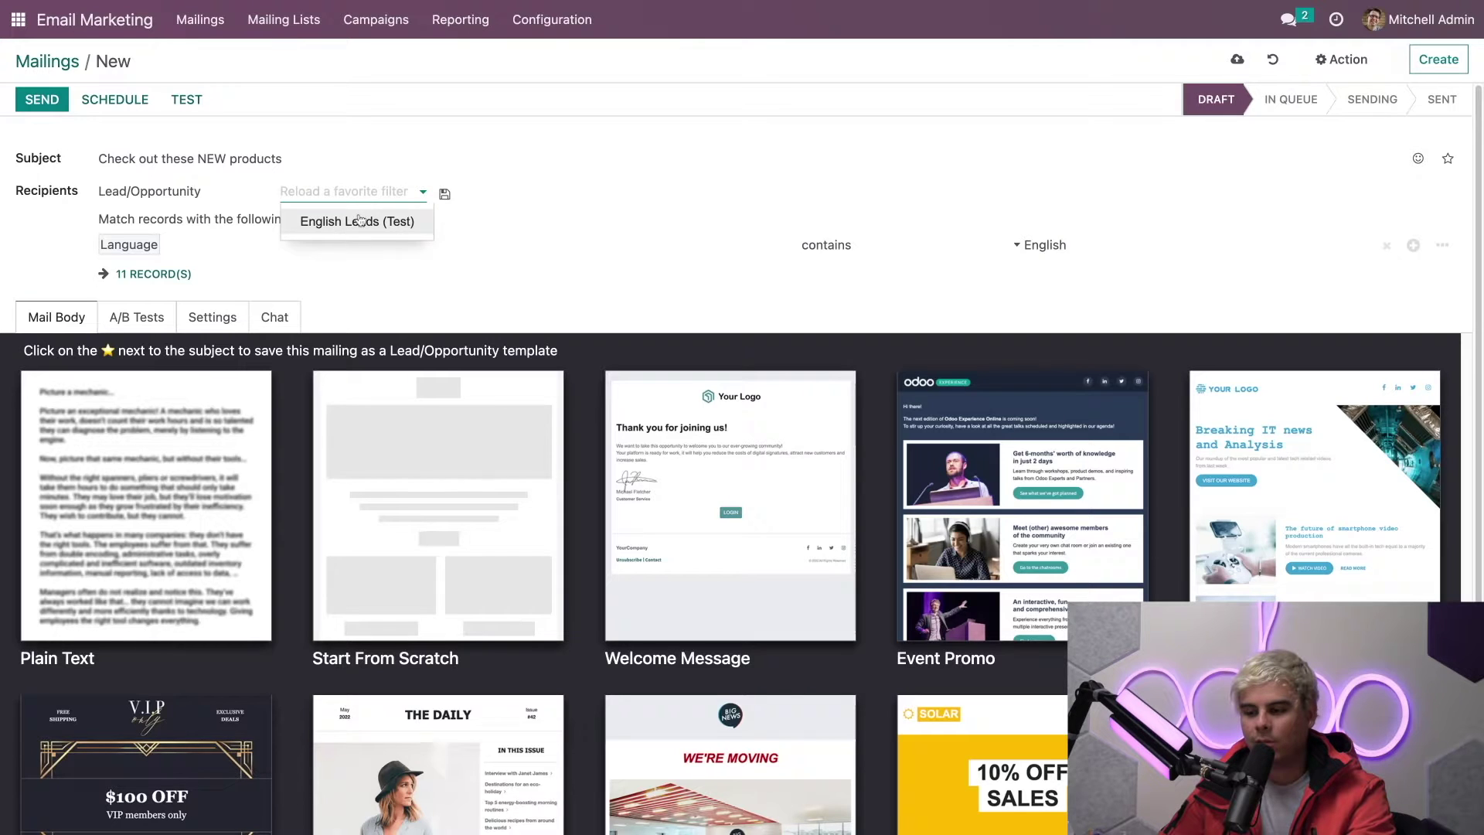
pyautogui.click(360, 221)
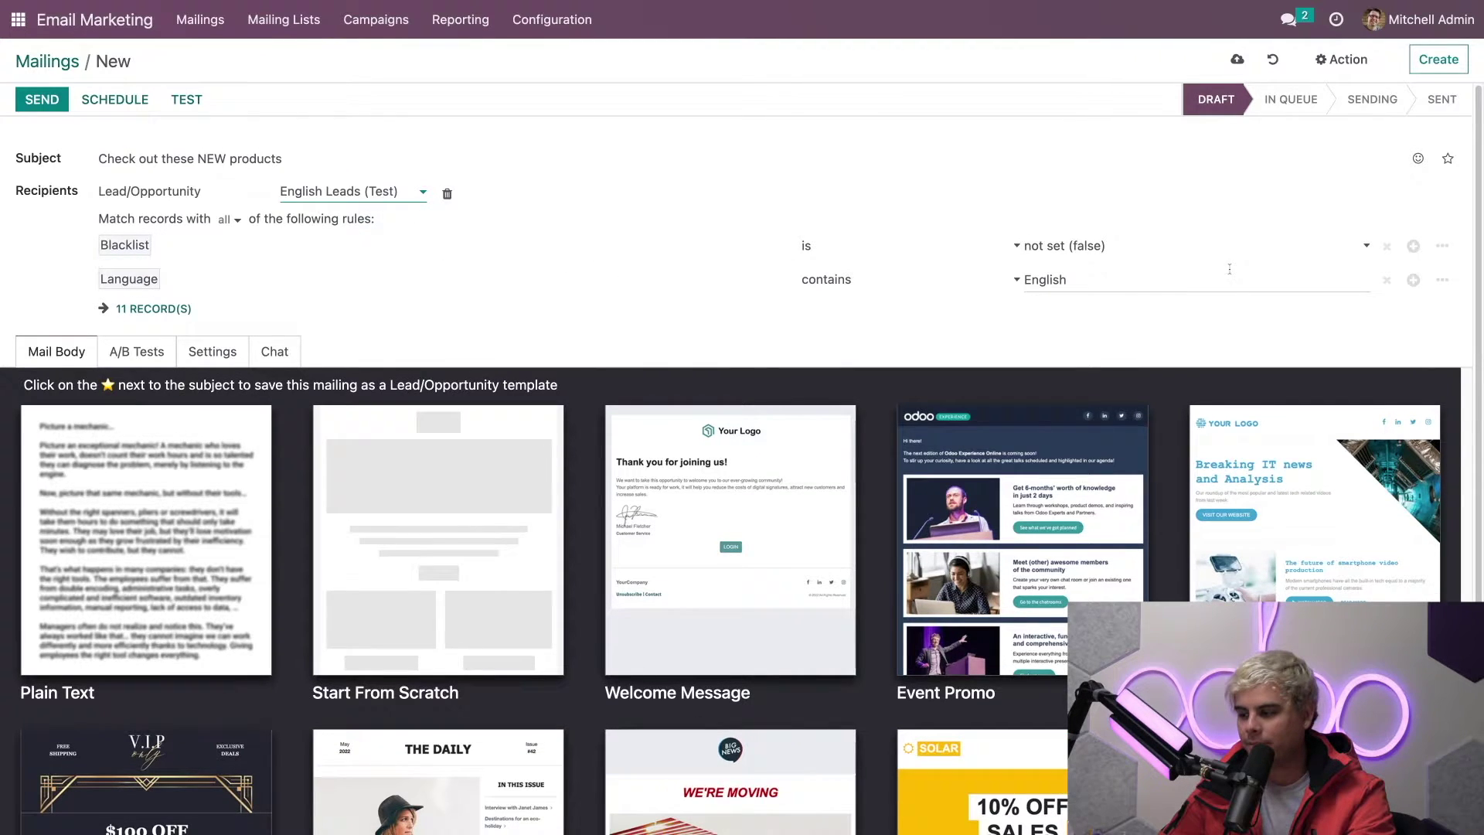
pyautogui.click(1388, 247)
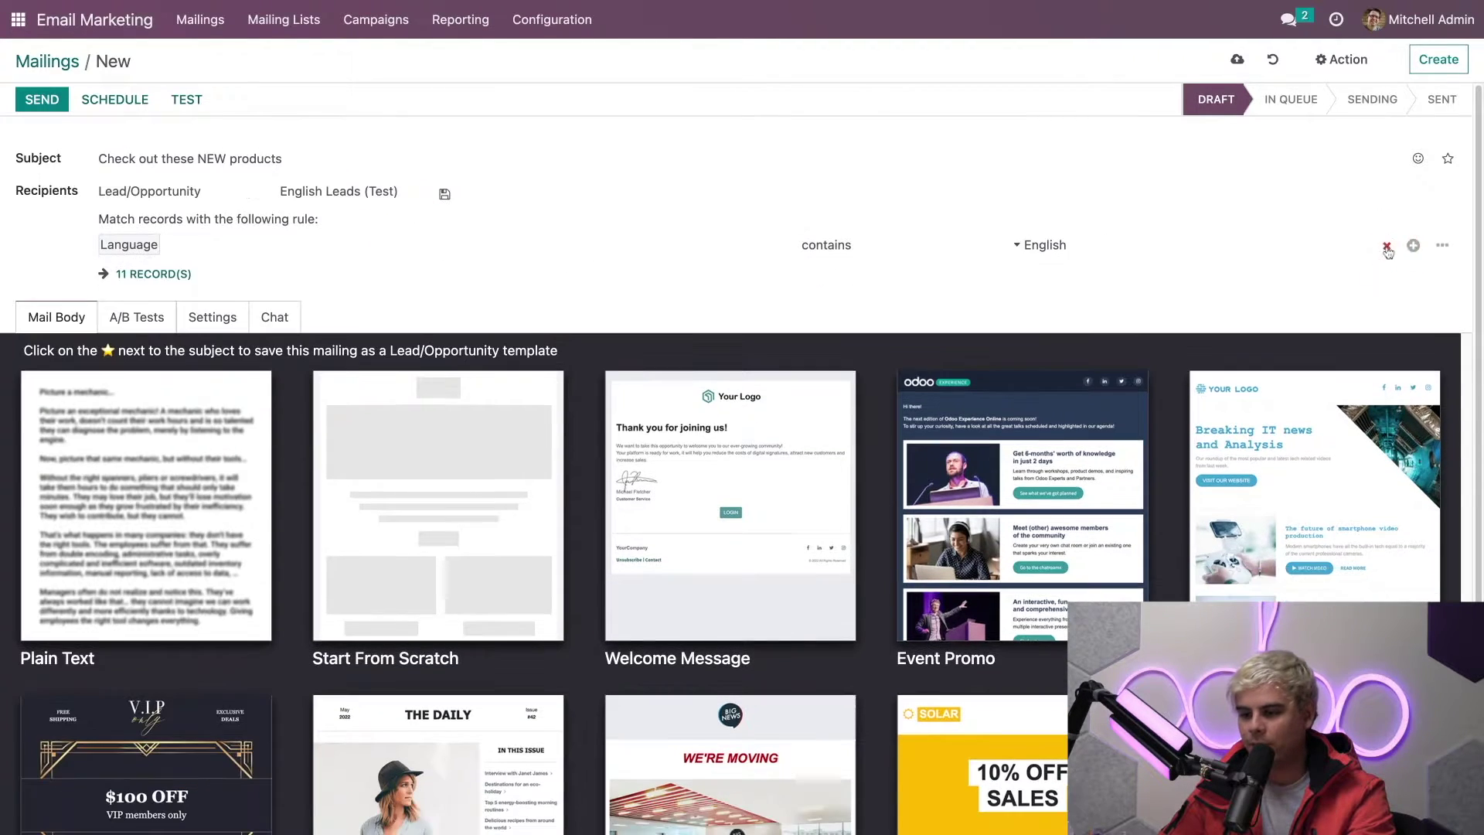
pyautogui.click(444, 194)
pyautogui.click(512, 188)
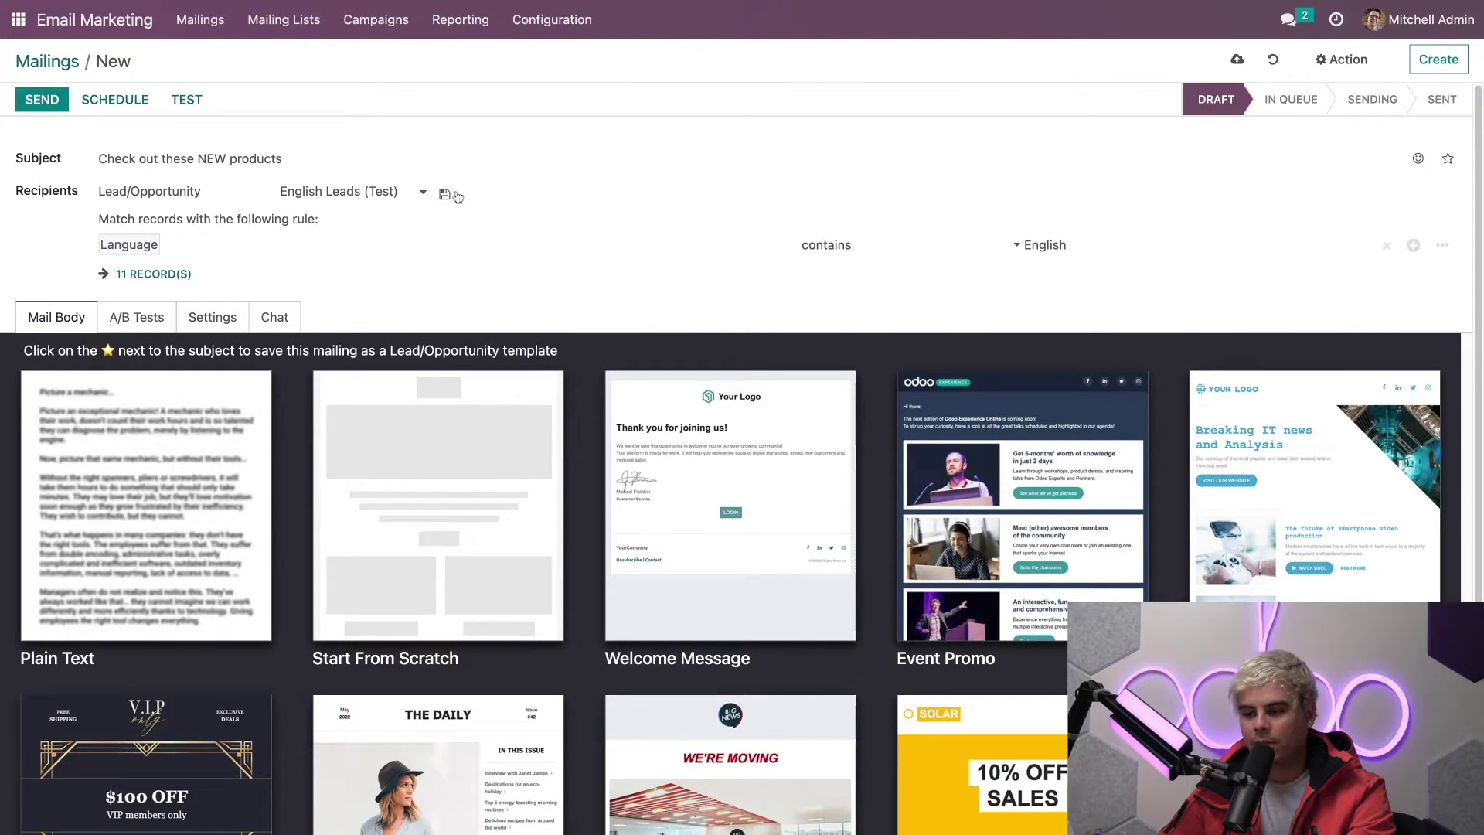
pyautogui.click(396, 190)
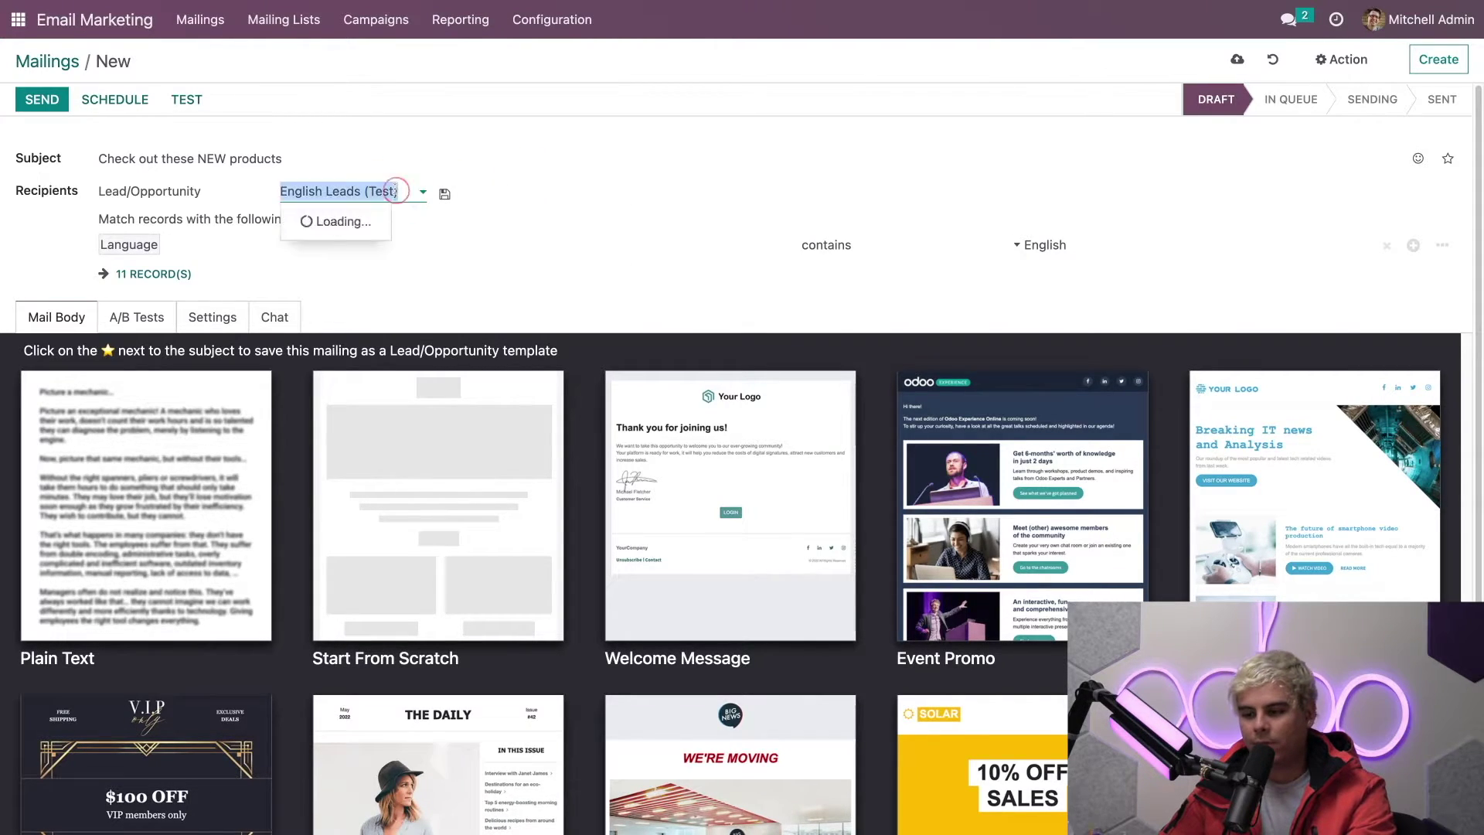
pyautogui.click(586, 221)
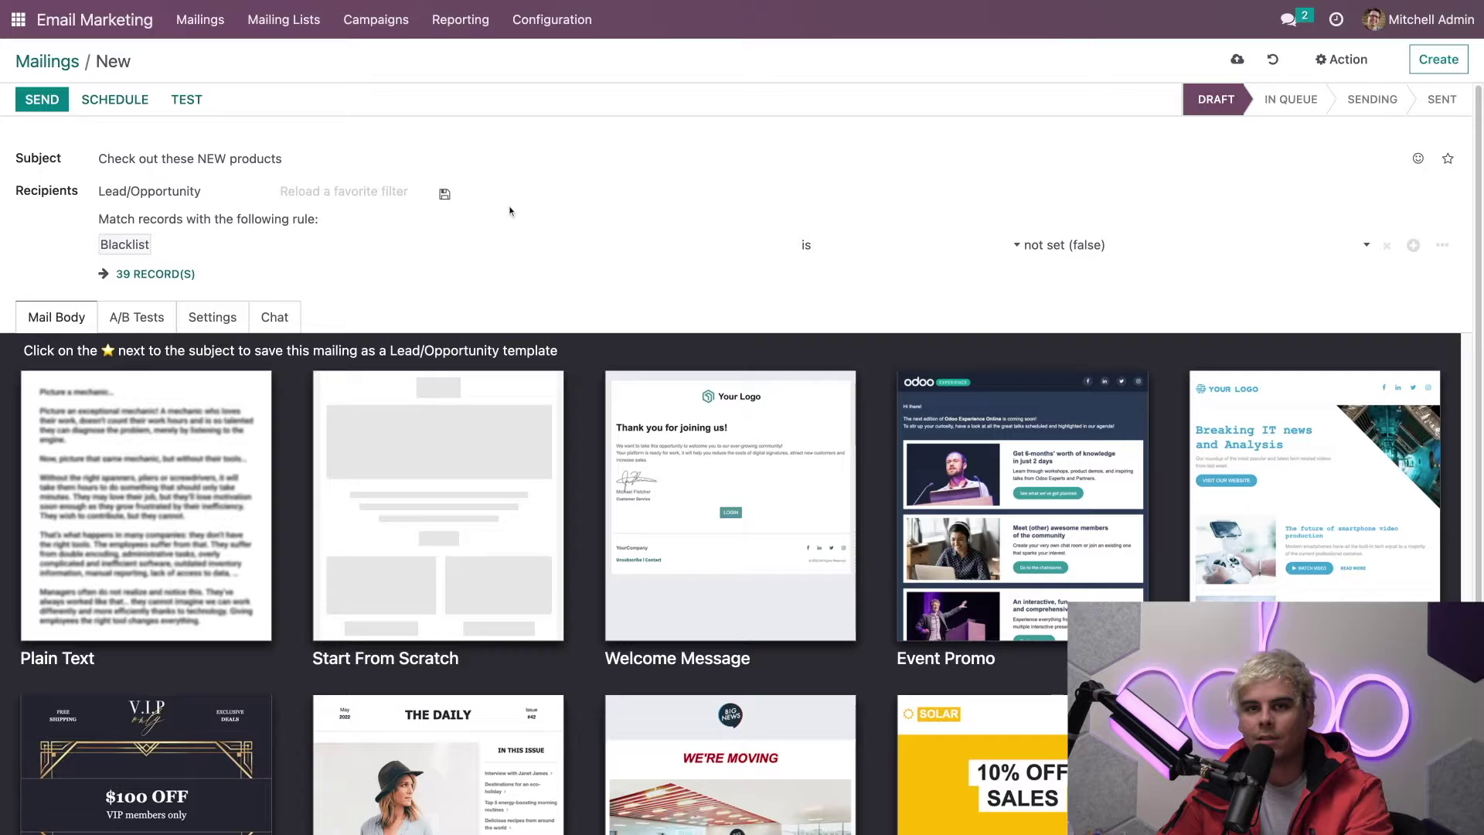
# Step: Delete the English Leads (Test) favourite, then remove the Language and Blacklist rules
pyautogui.click(352, 191)
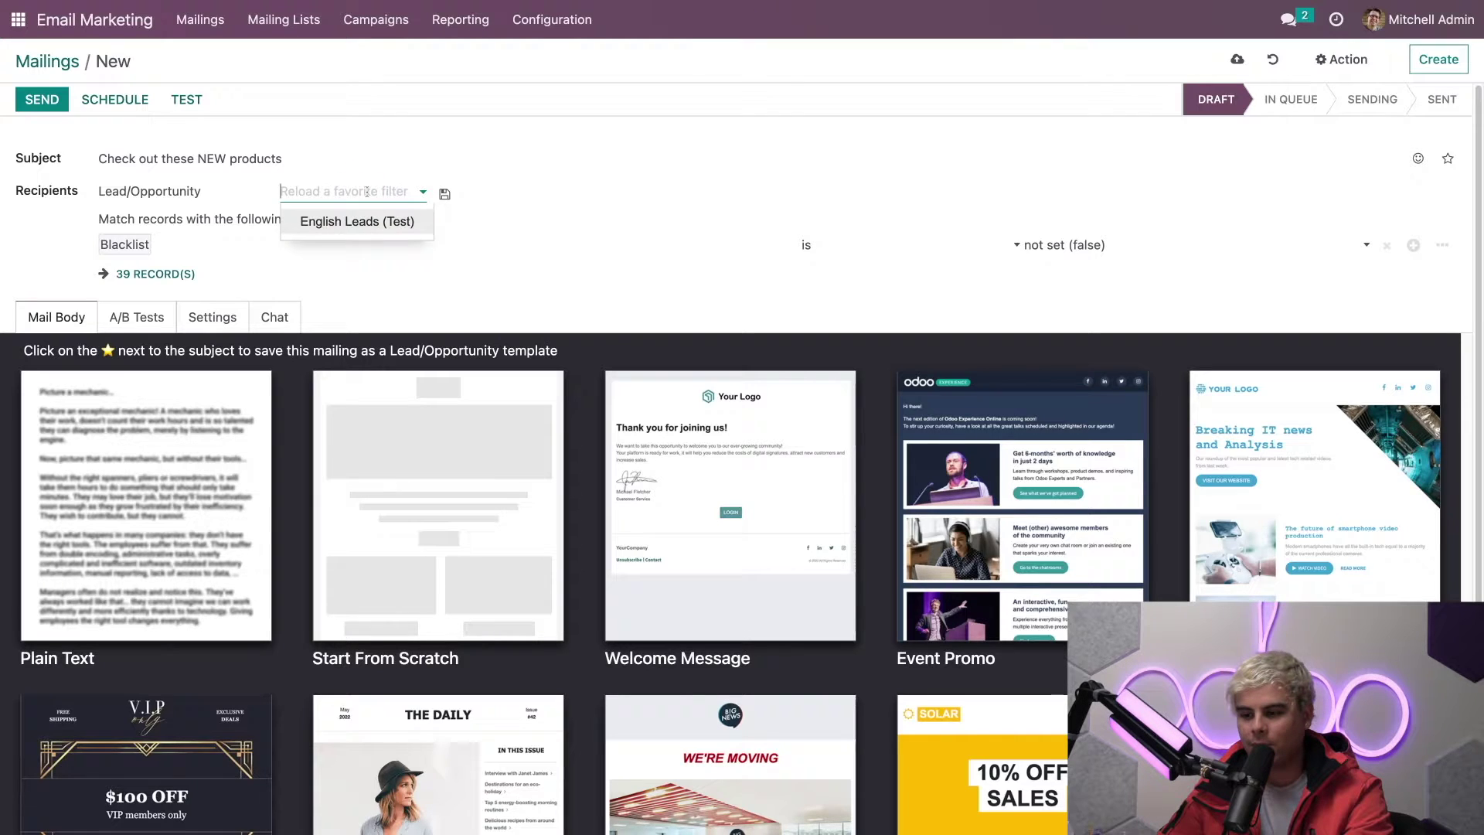
pyautogui.click(335, 222)
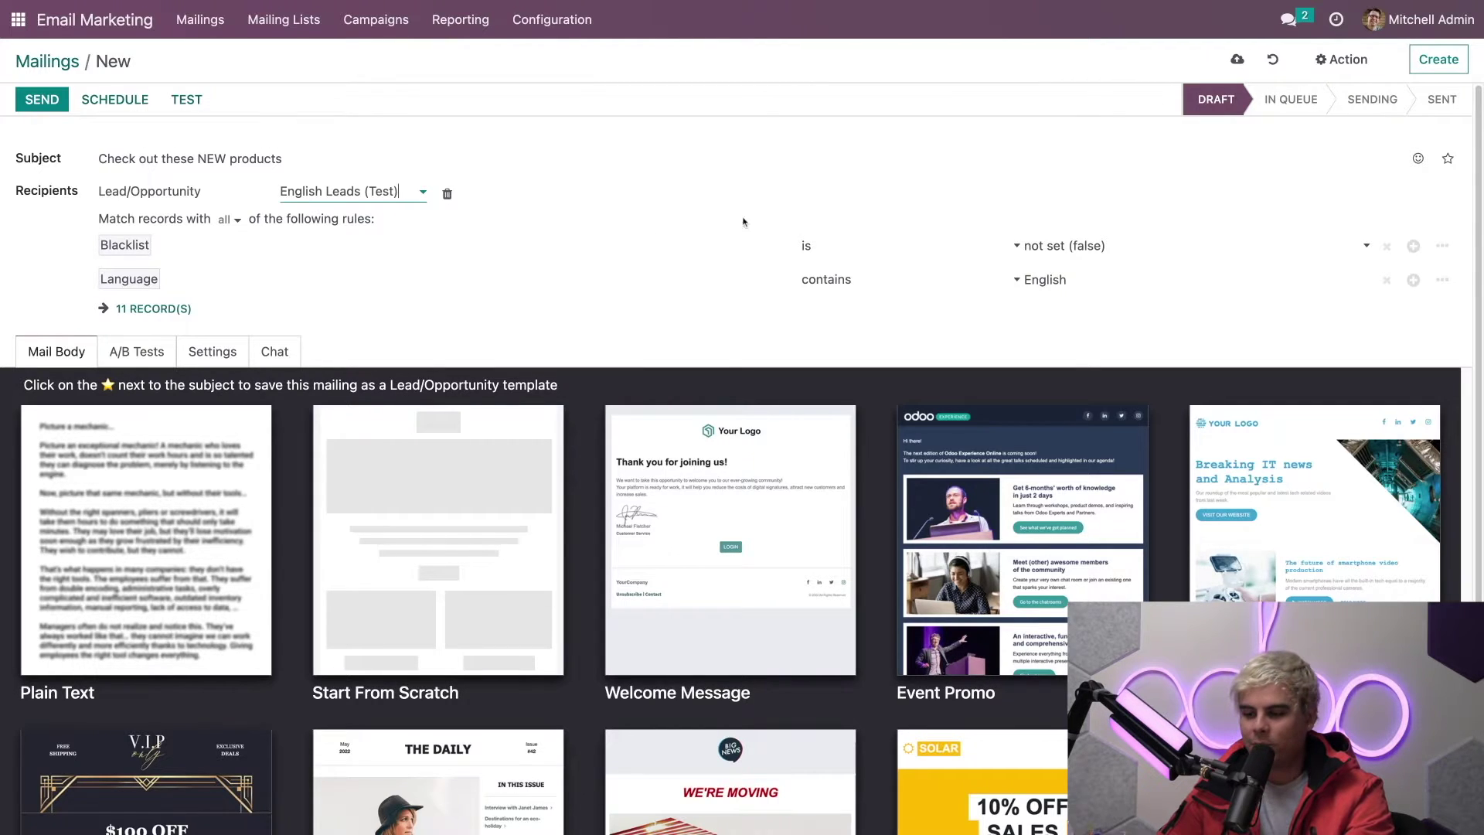
pyautogui.click(447, 194)
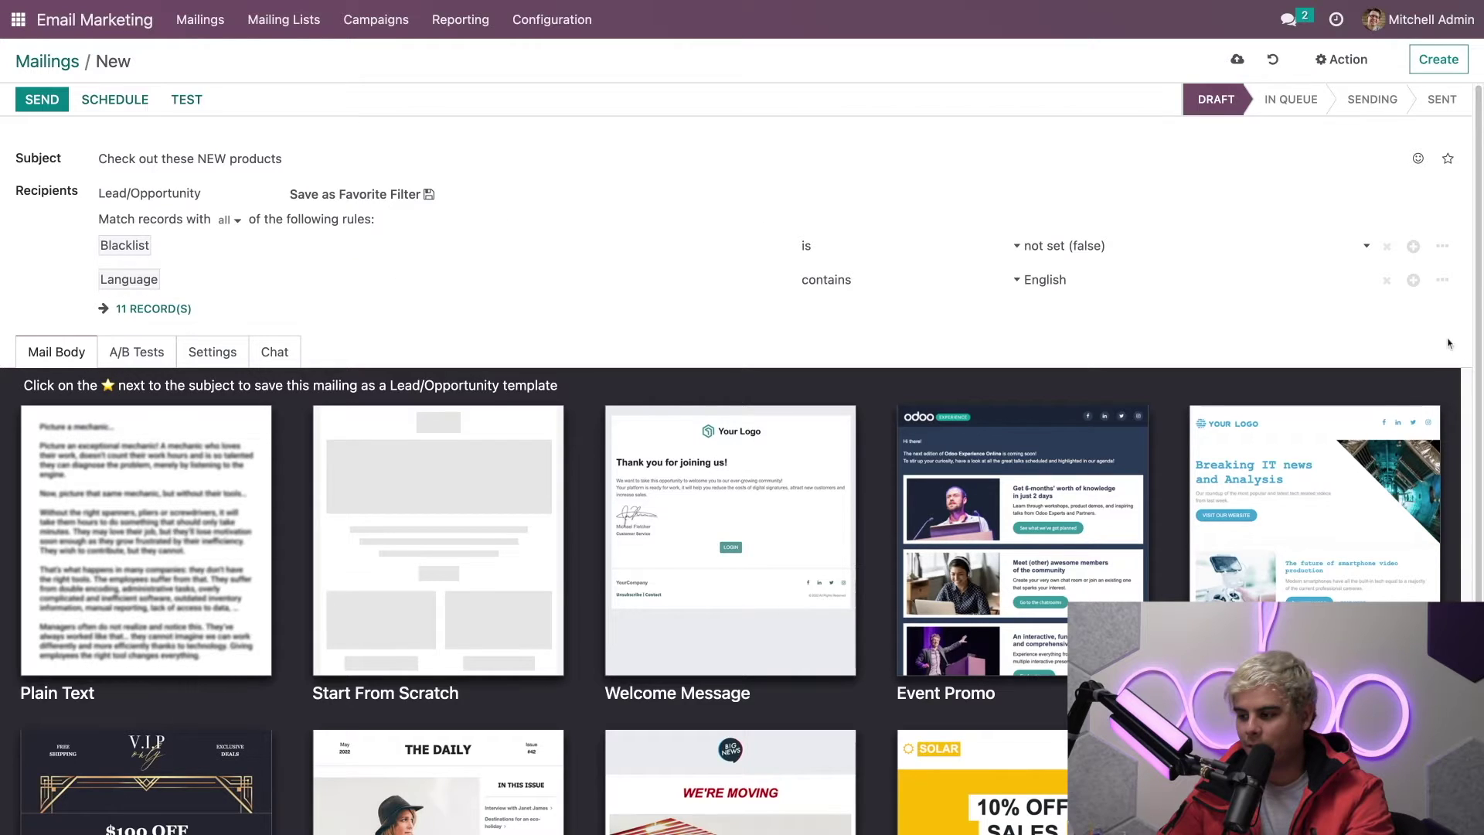
pyautogui.click(1389, 279)
pyautogui.click(1386, 246)
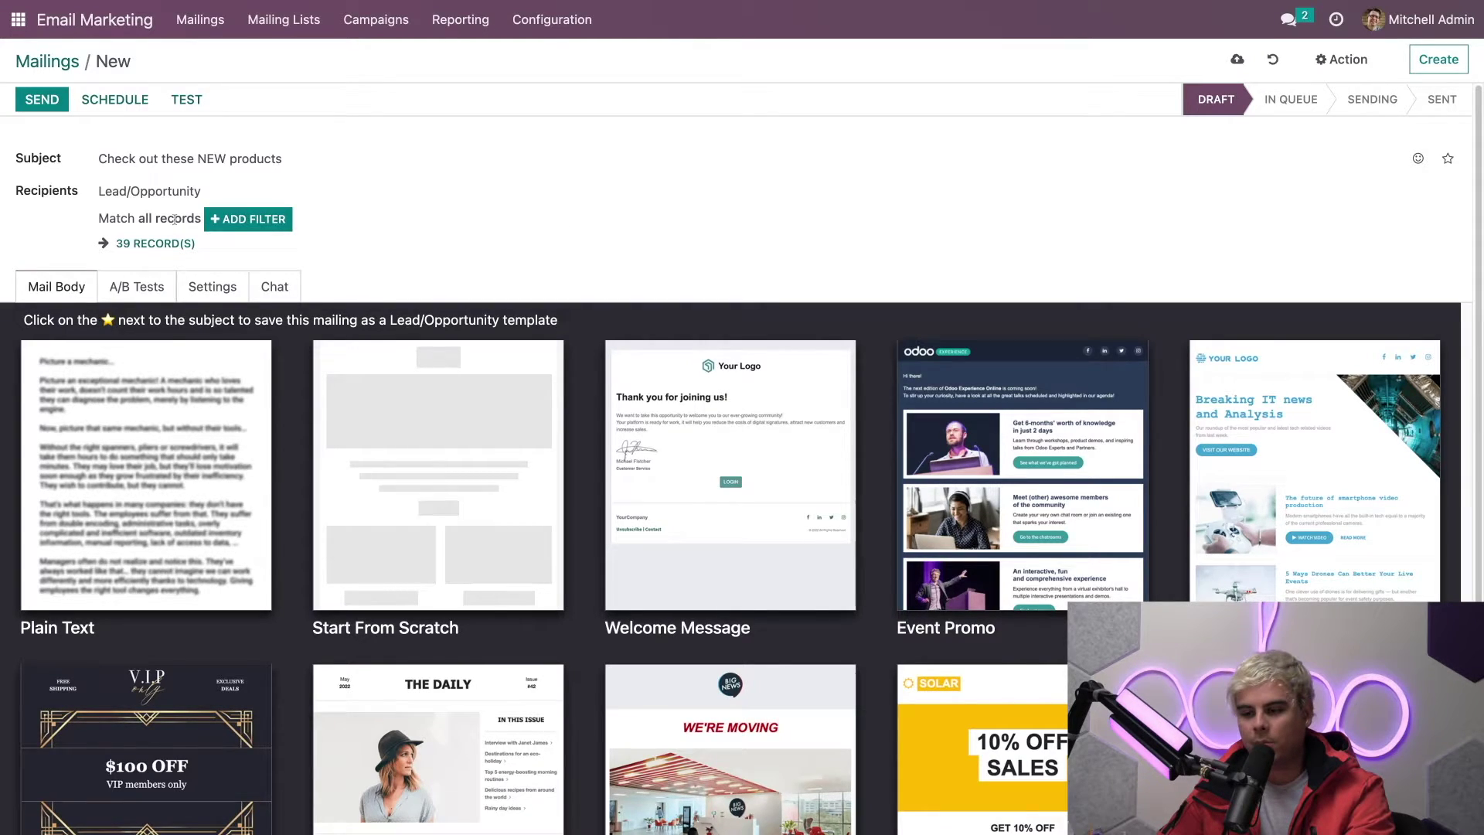
# Step: Switch recipients to Mailing List and select the Newsletter list (6 contacts)
pyautogui.click(159, 192)
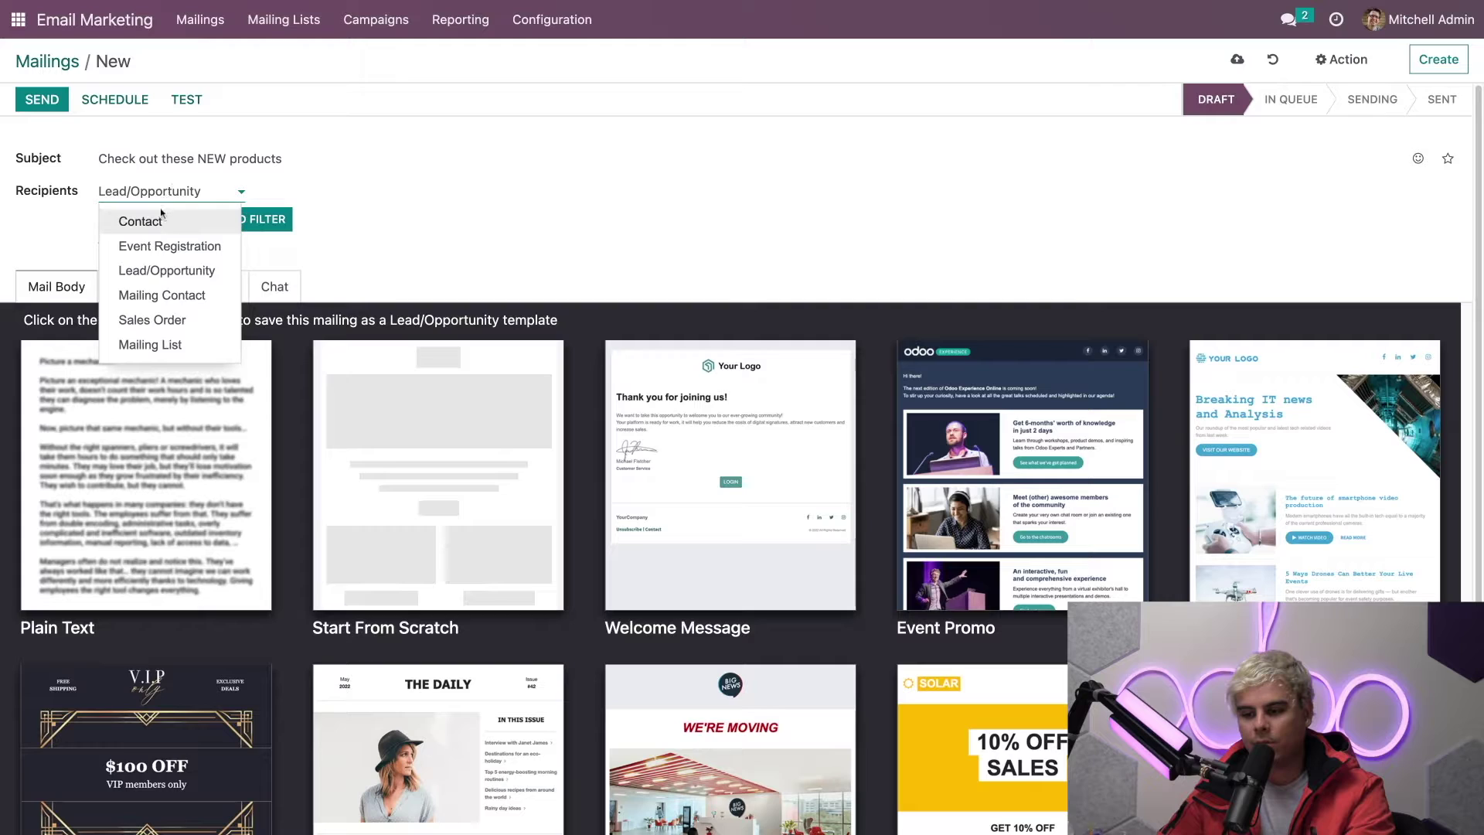
pyautogui.click(150, 344)
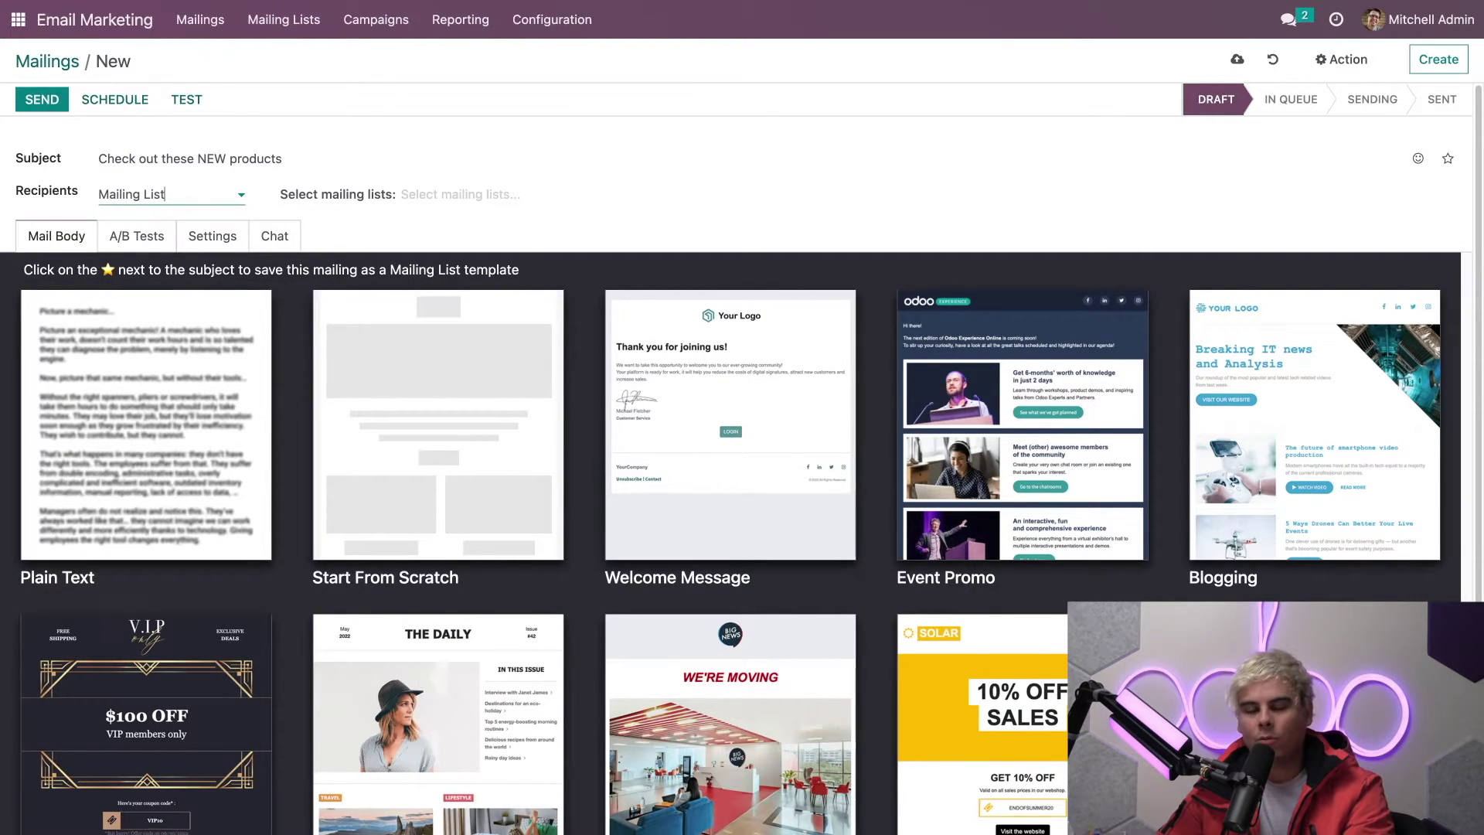
pyautogui.click(449, 197)
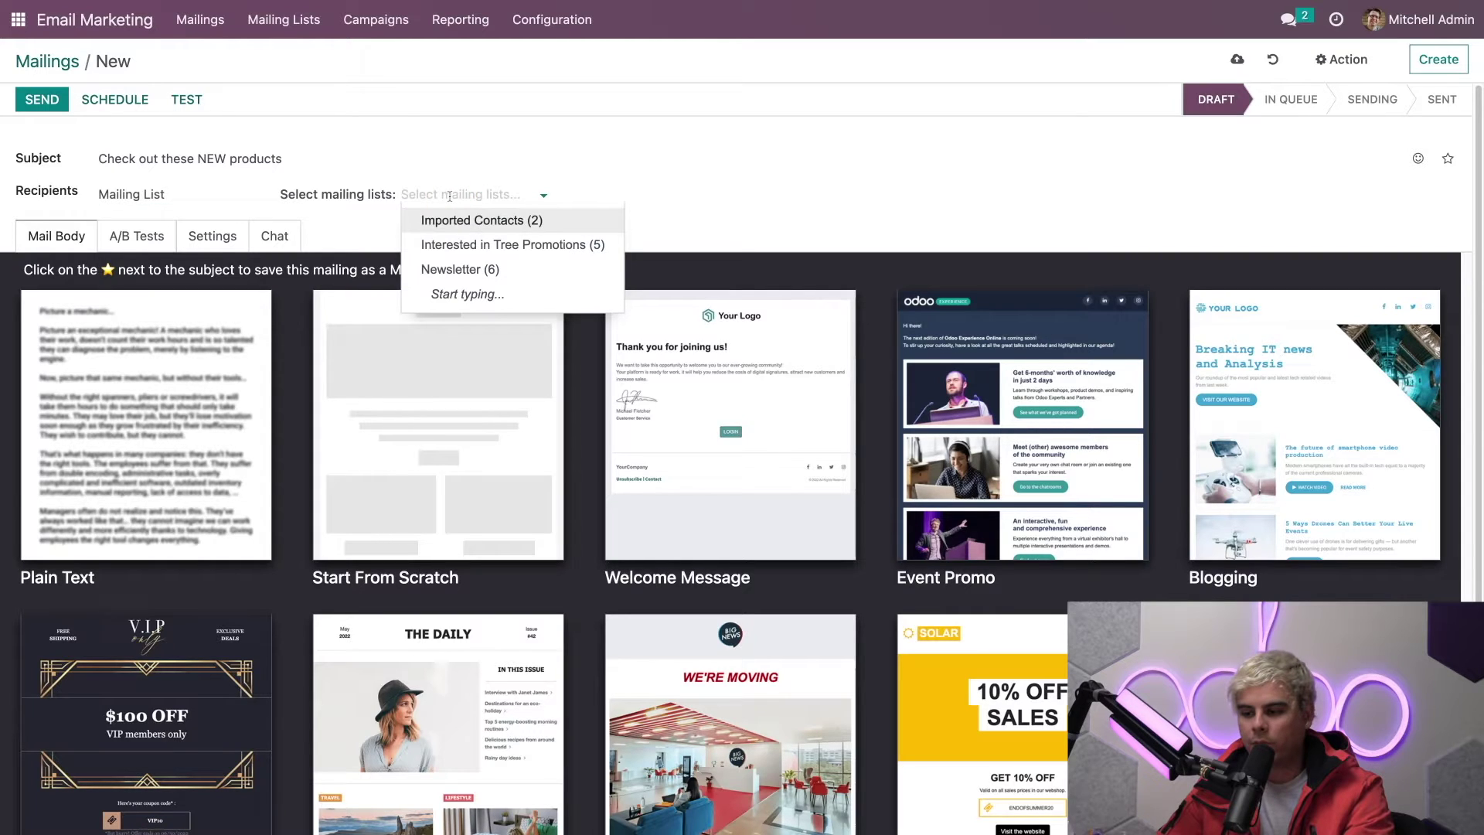
pyautogui.click(451, 268)
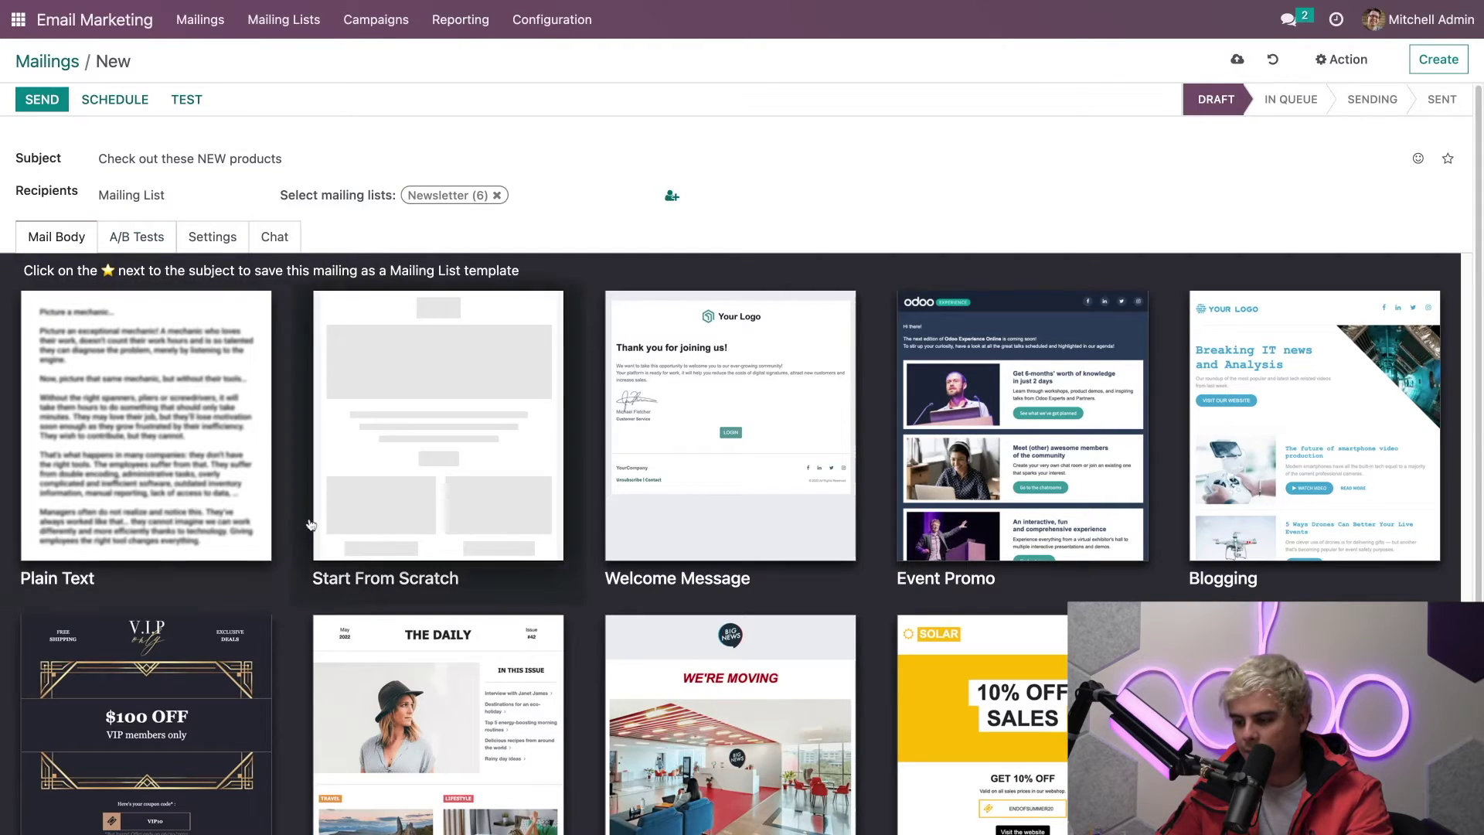
# Step: Apply the Big News template to the mailing body
pyautogui.scroll(-3, 504, 574)
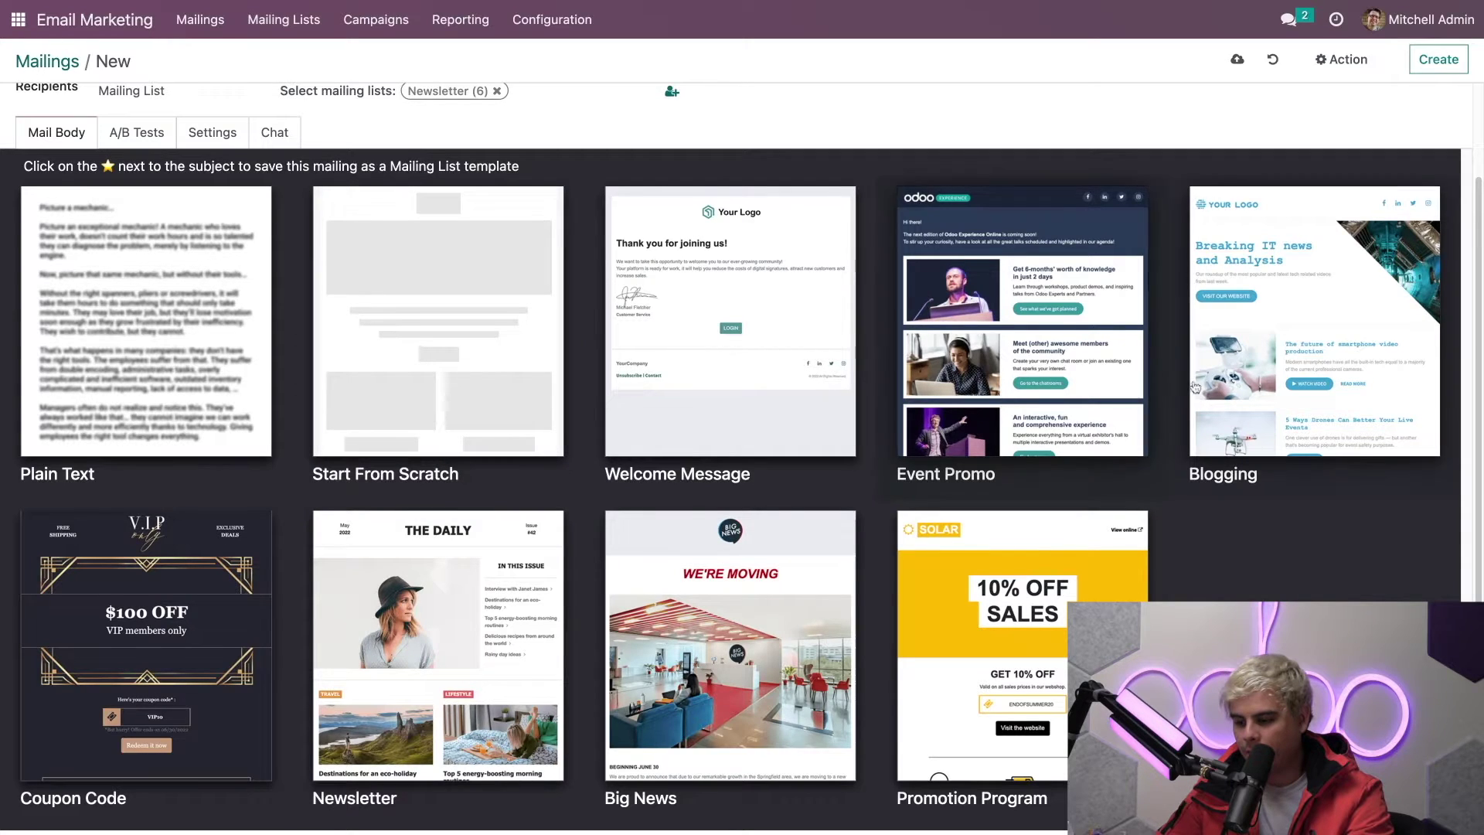
pyautogui.click(686, 754)
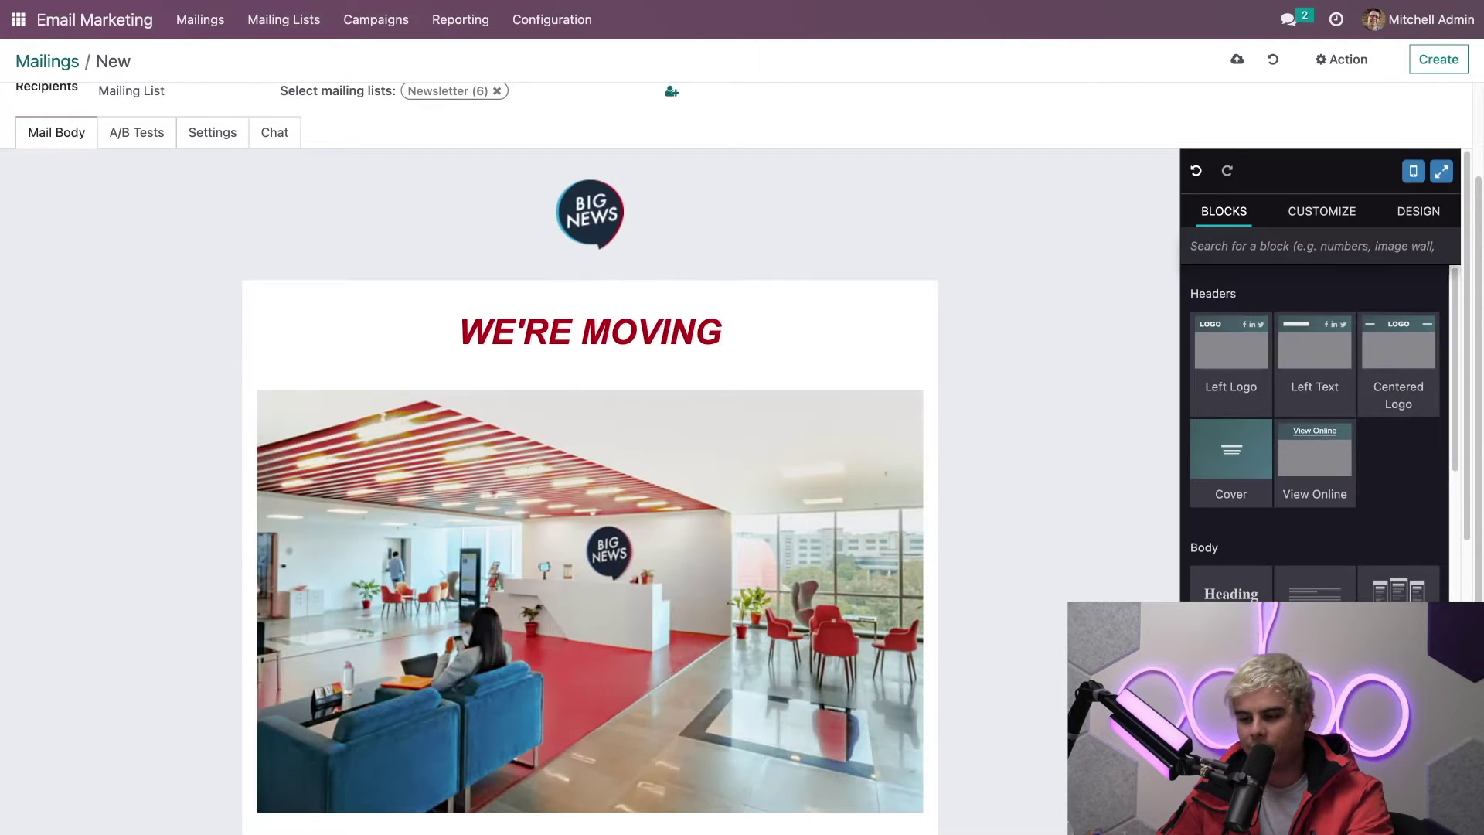
pyautogui.scroll(3, 354, 197)
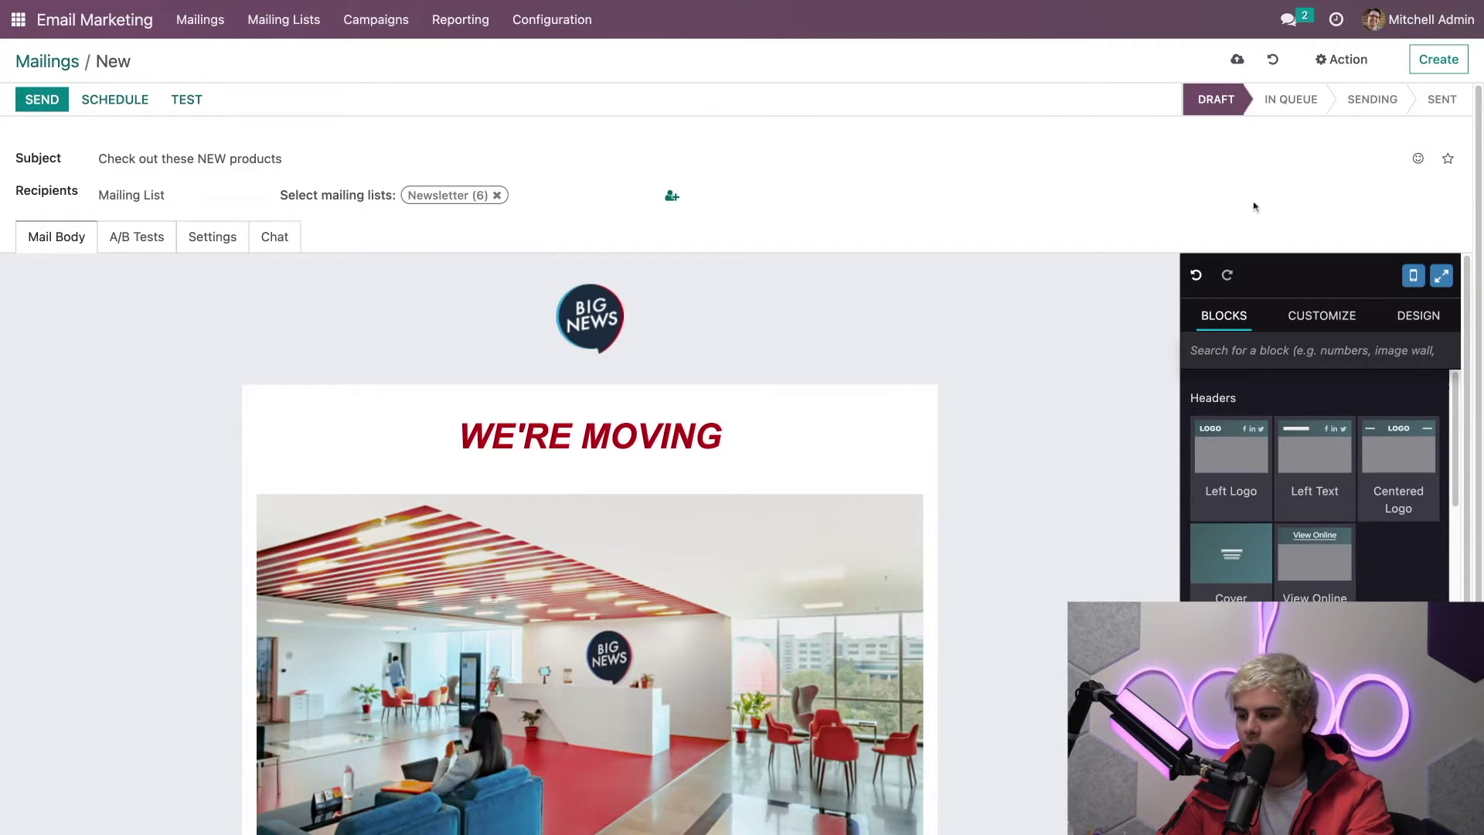
# Step: Browse the editor's Design options, cover image settings and available content blocks
pyautogui.click(1424, 324)
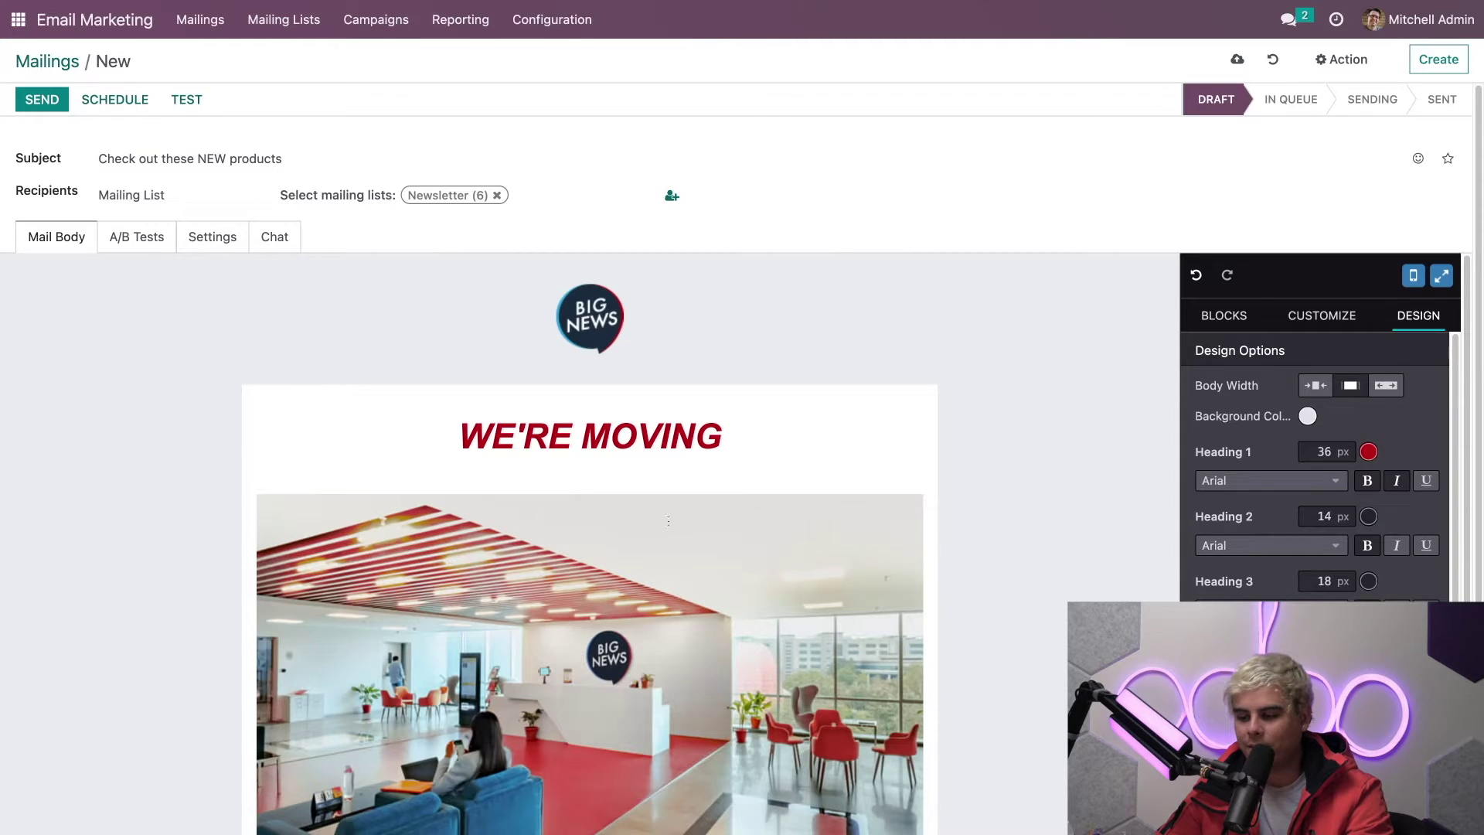
pyautogui.click(534, 539)
pyautogui.scroll(-2, 534, 540)
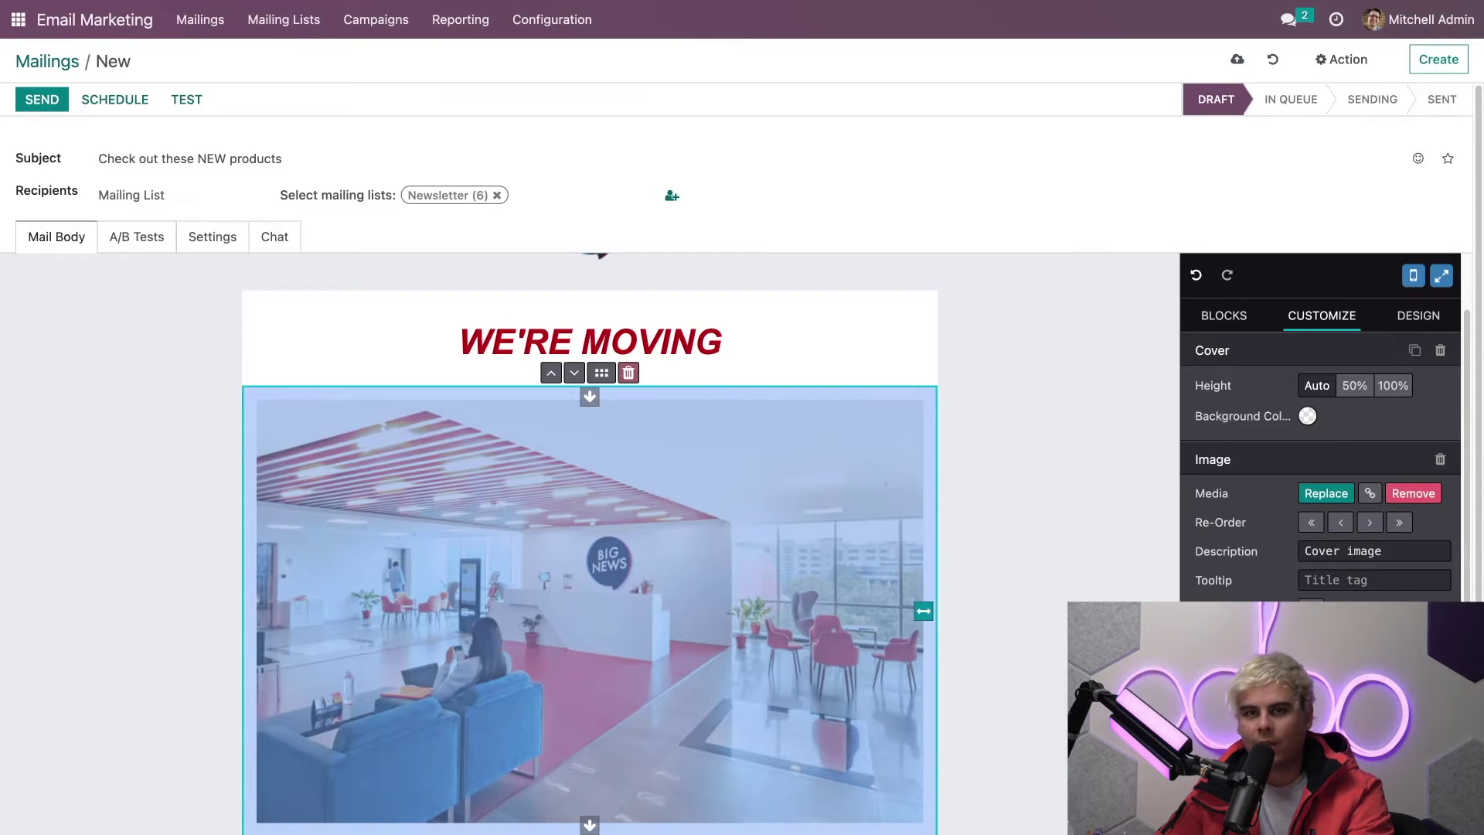
pyautogui.click(1221, 316)
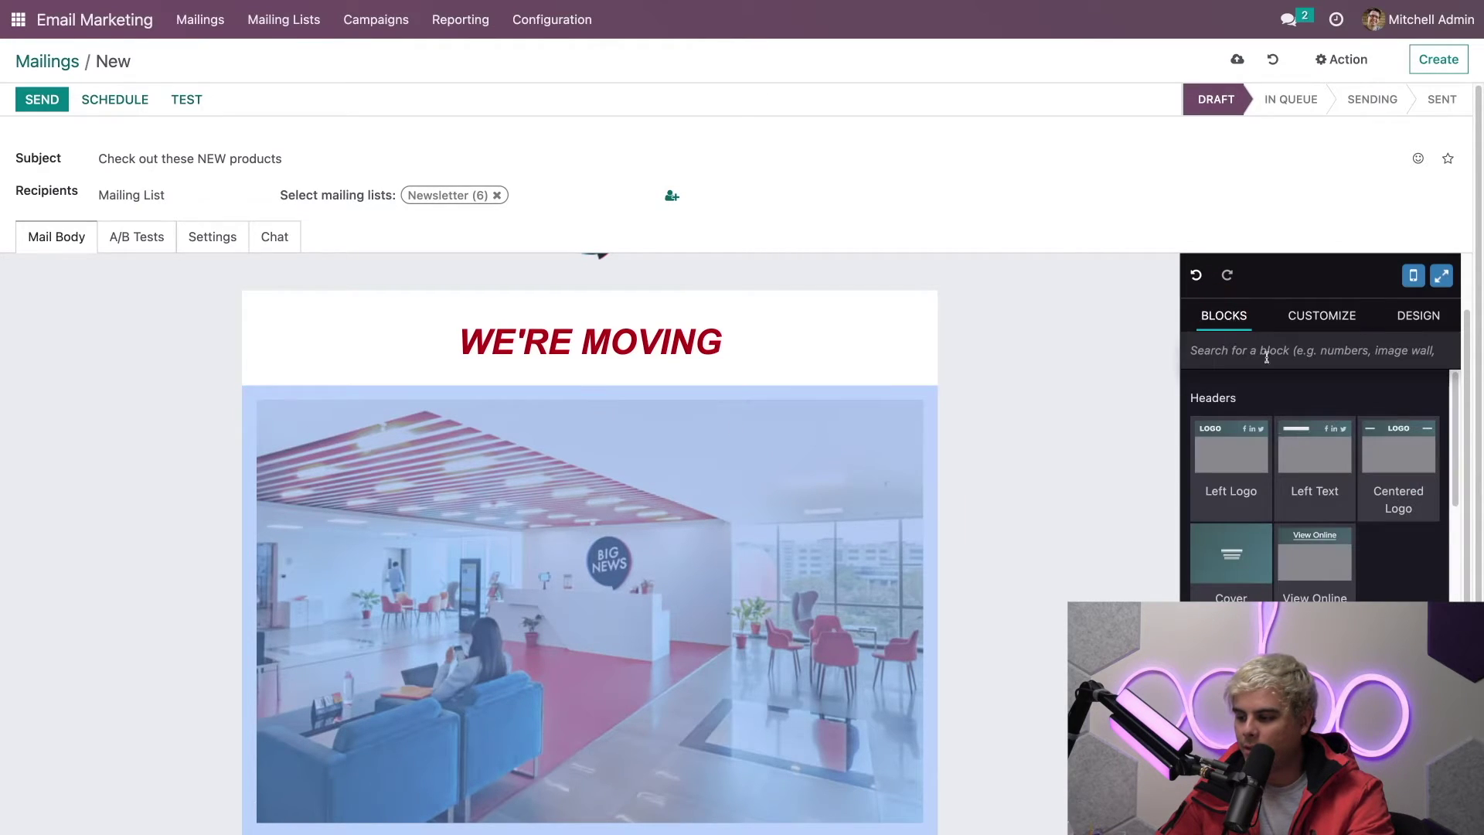
pyautogui.scroll(-3, 1285, 588)
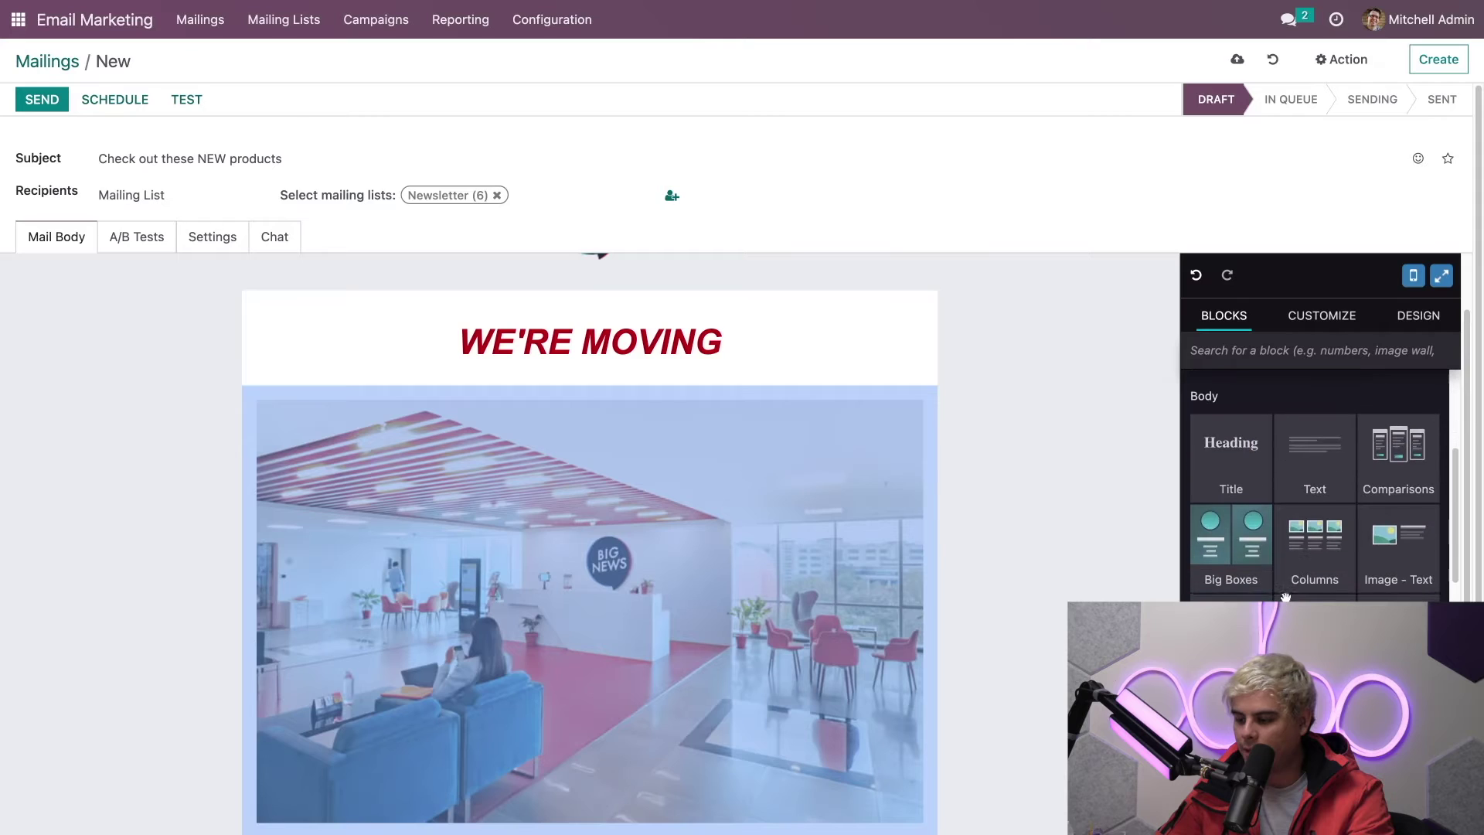
pyautogui.scroll(-1, 1285, 588)
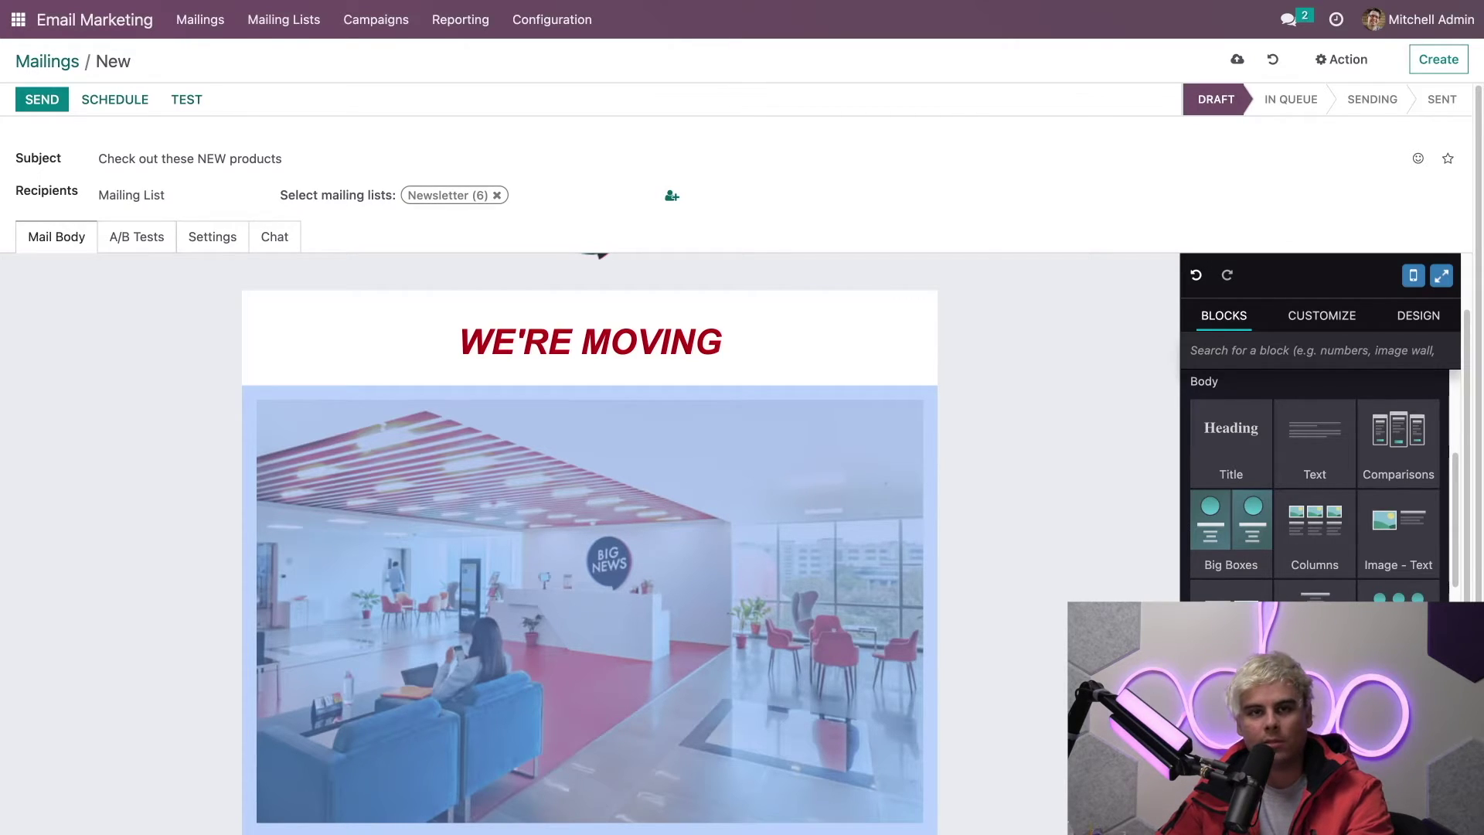
# Step: Enable A/B testing on 10% of recipients, picking the winner by Highest Click Rate
pyautogui.click(131, 234)
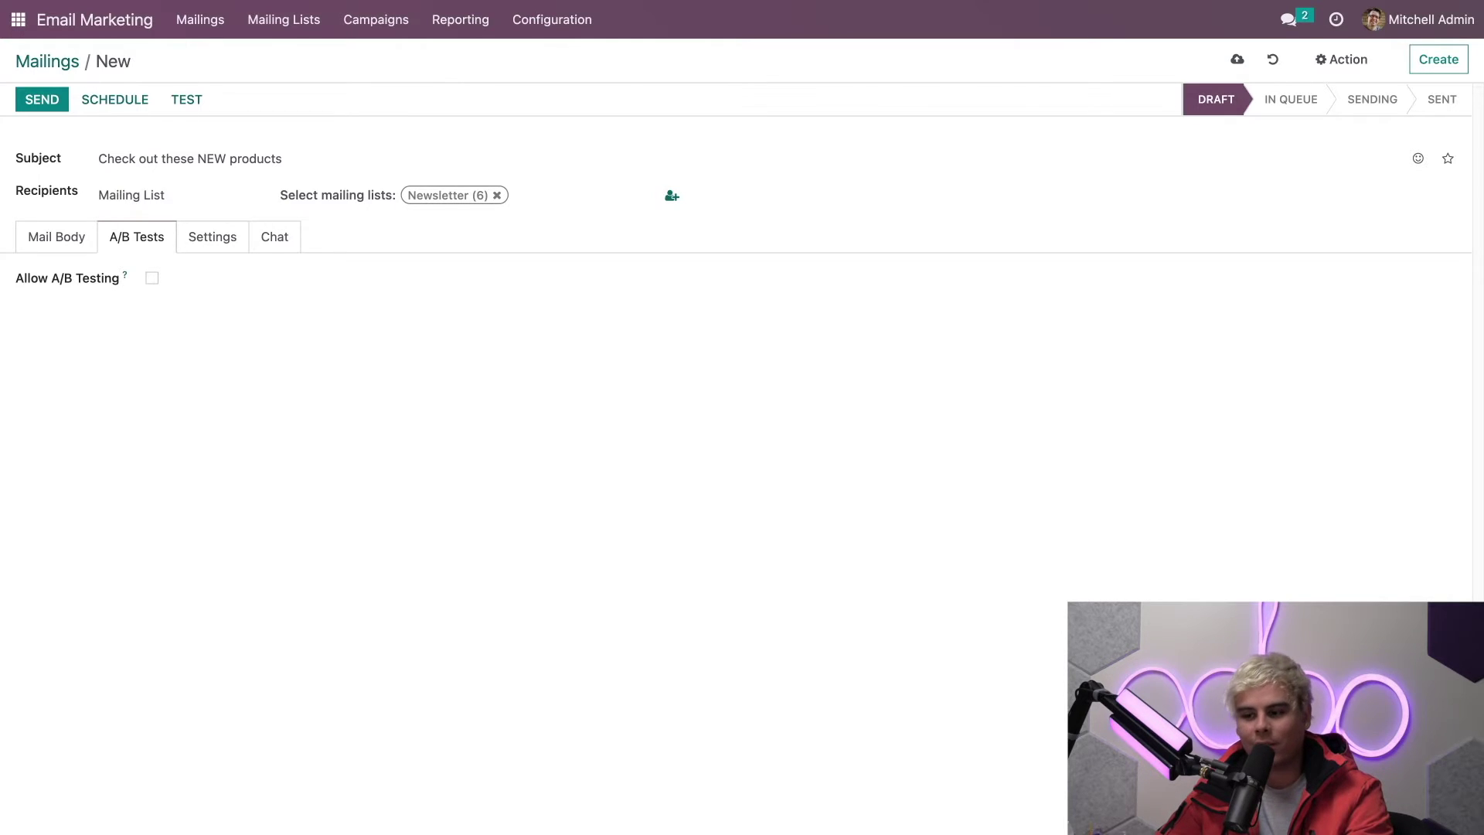
pyautogui.click(152, 283)
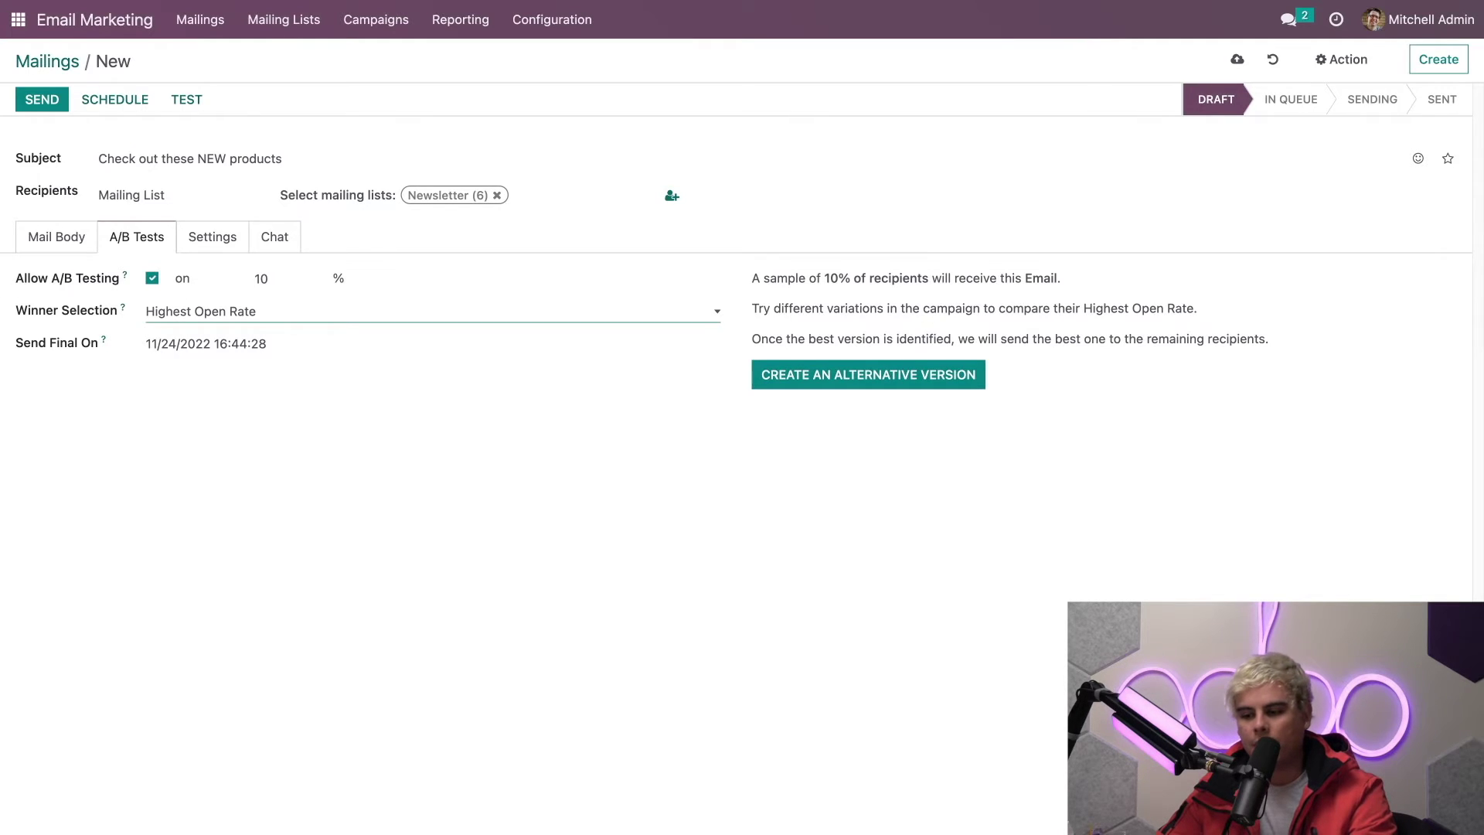
pyautogui.click(305, 306)
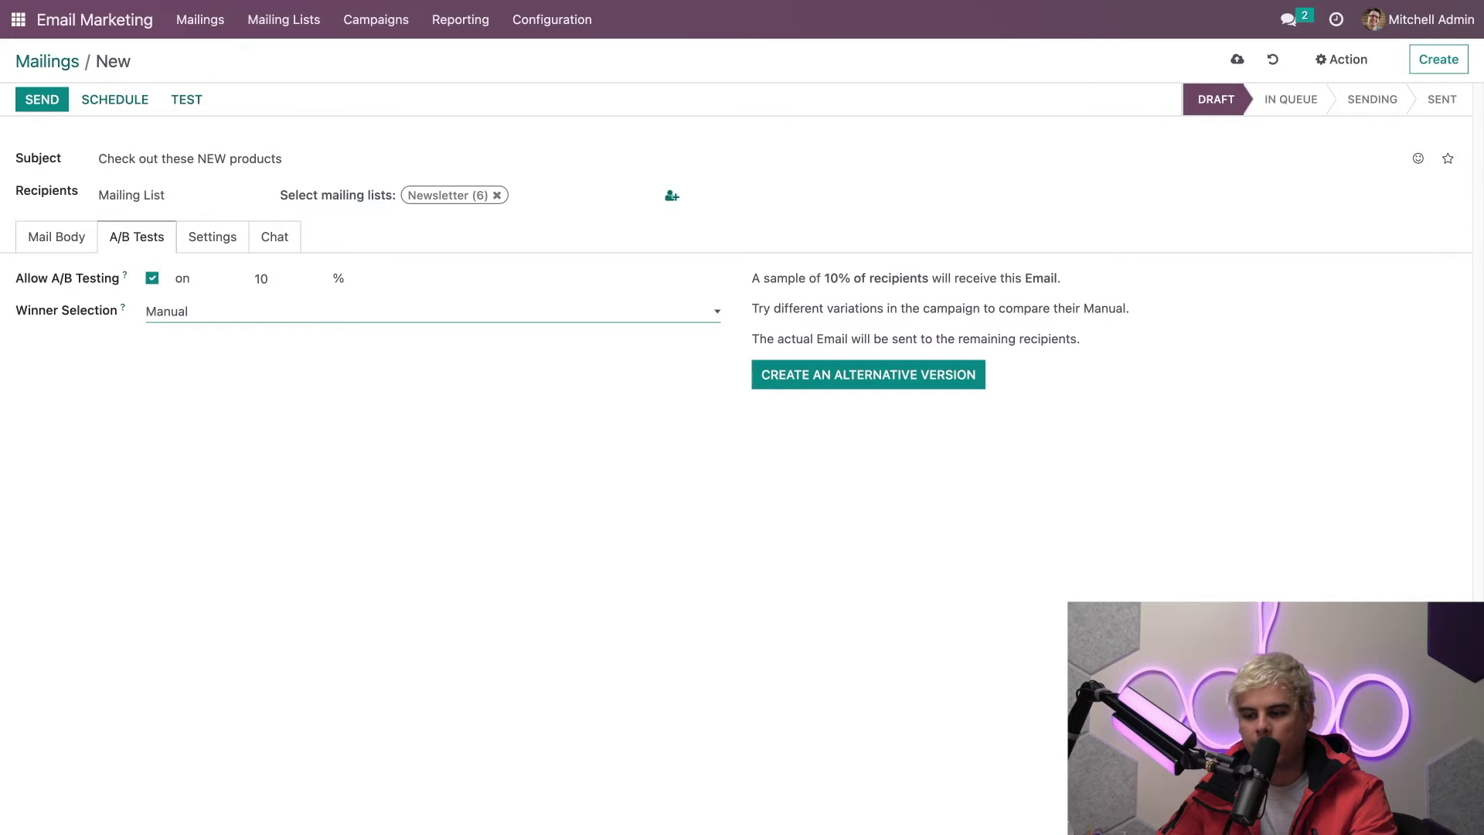
pyautogui.click(306, 319)
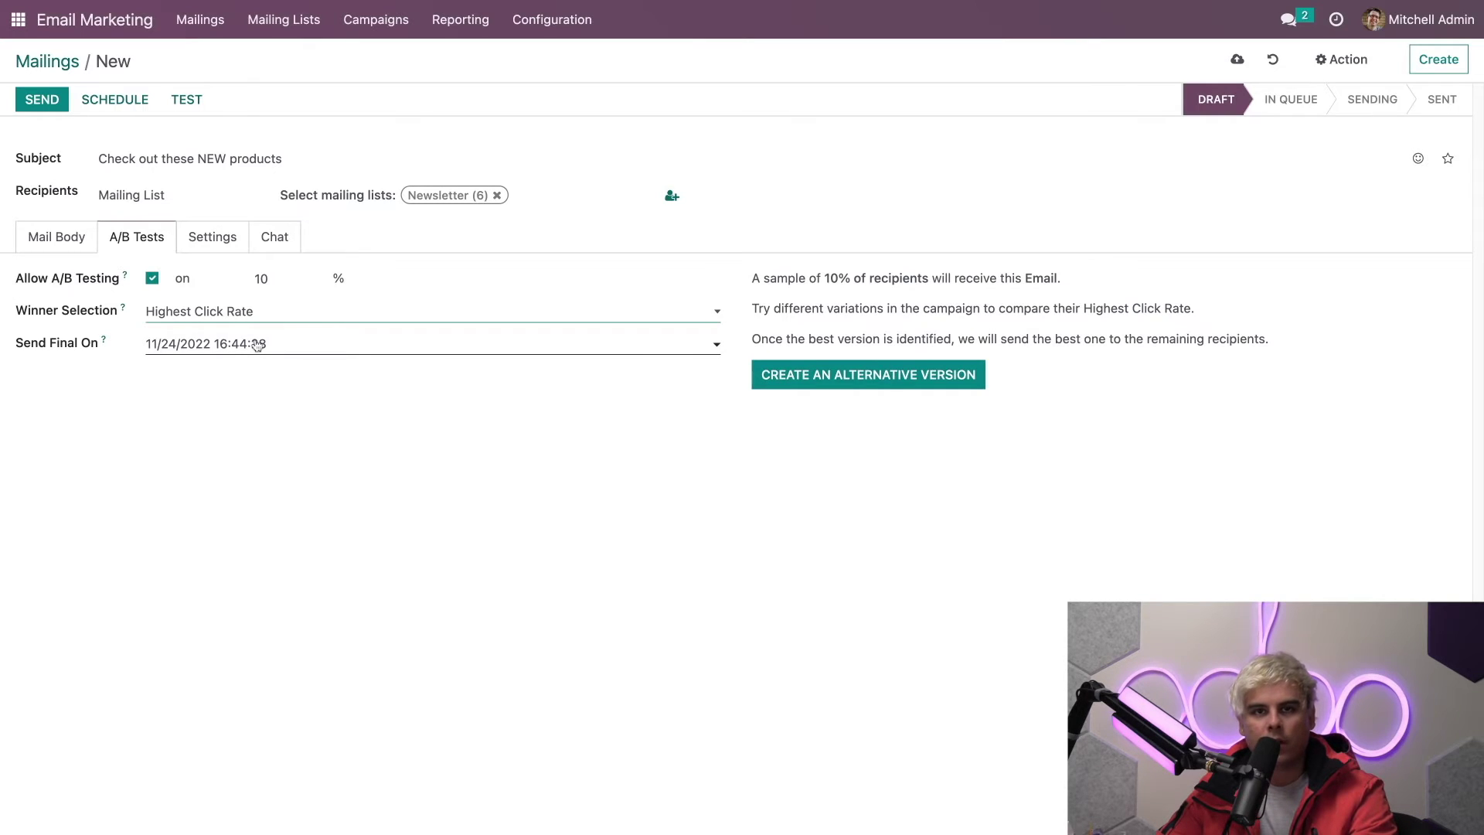
pyautogui.click(298, 347)
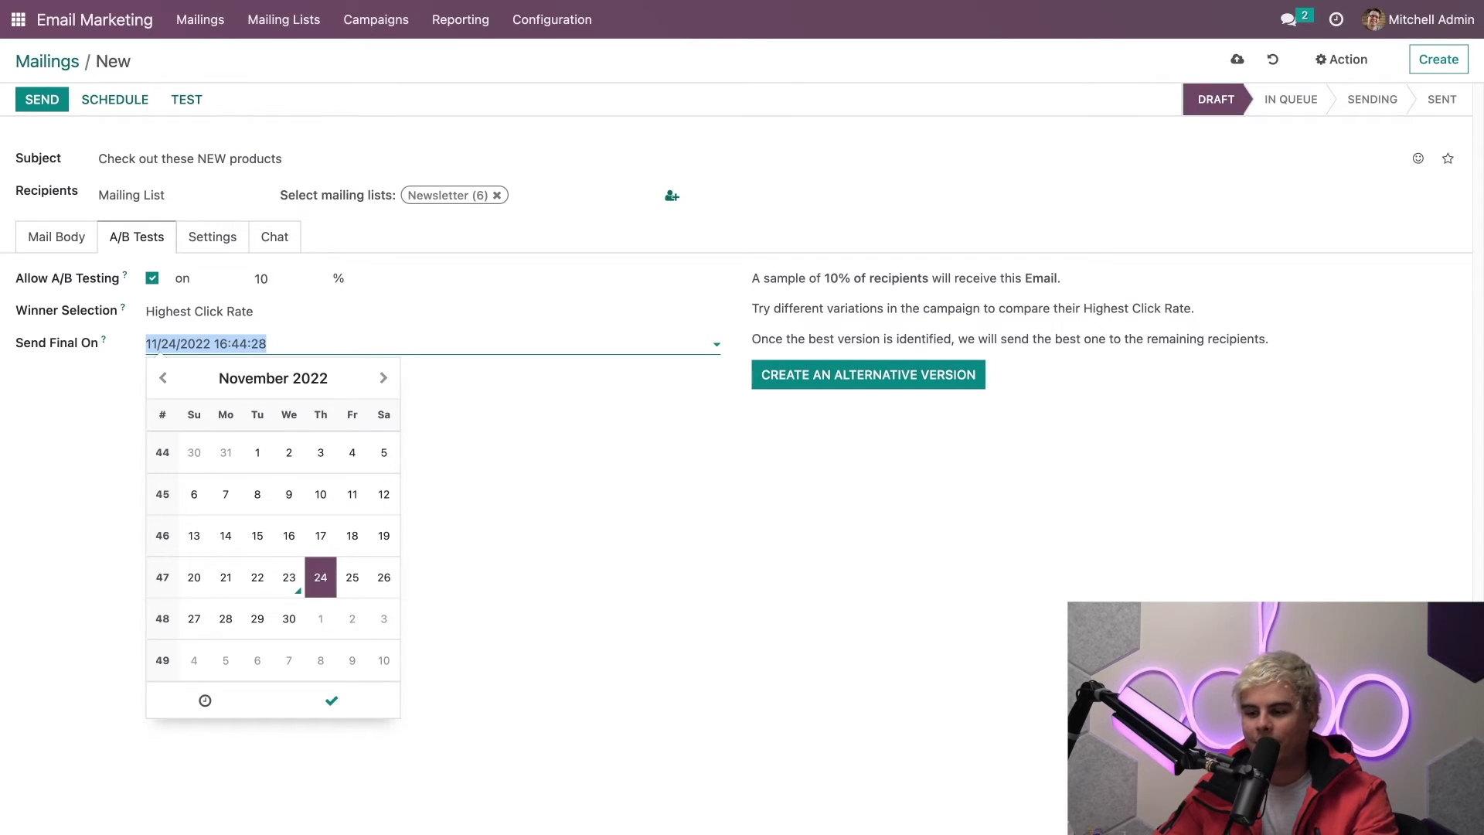
# Step: Disable A/B testing, then view the Settings tab and its campaign list
pyautogui.click(152, 279)
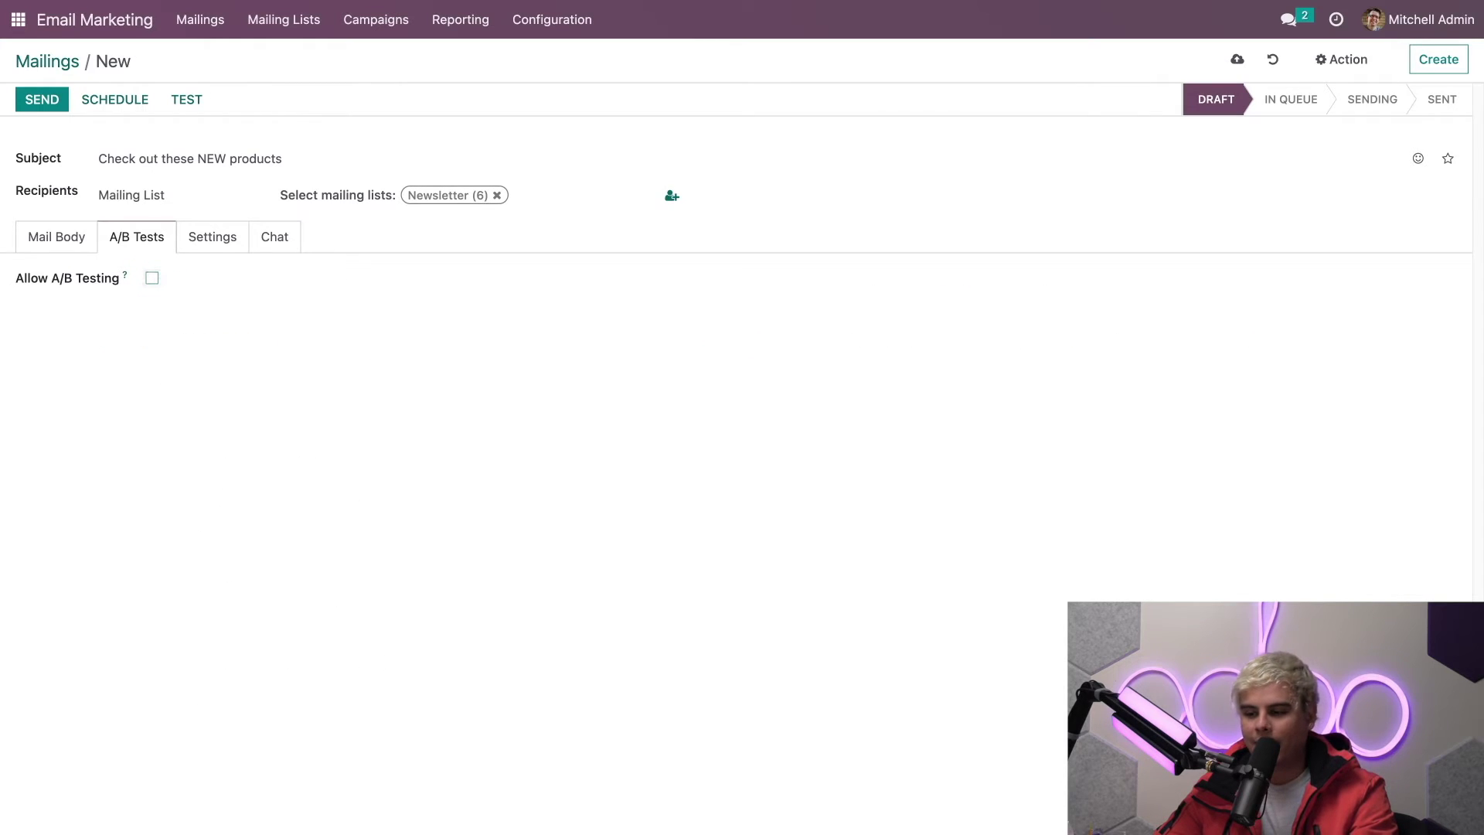
pyautogui.click(205, 244)
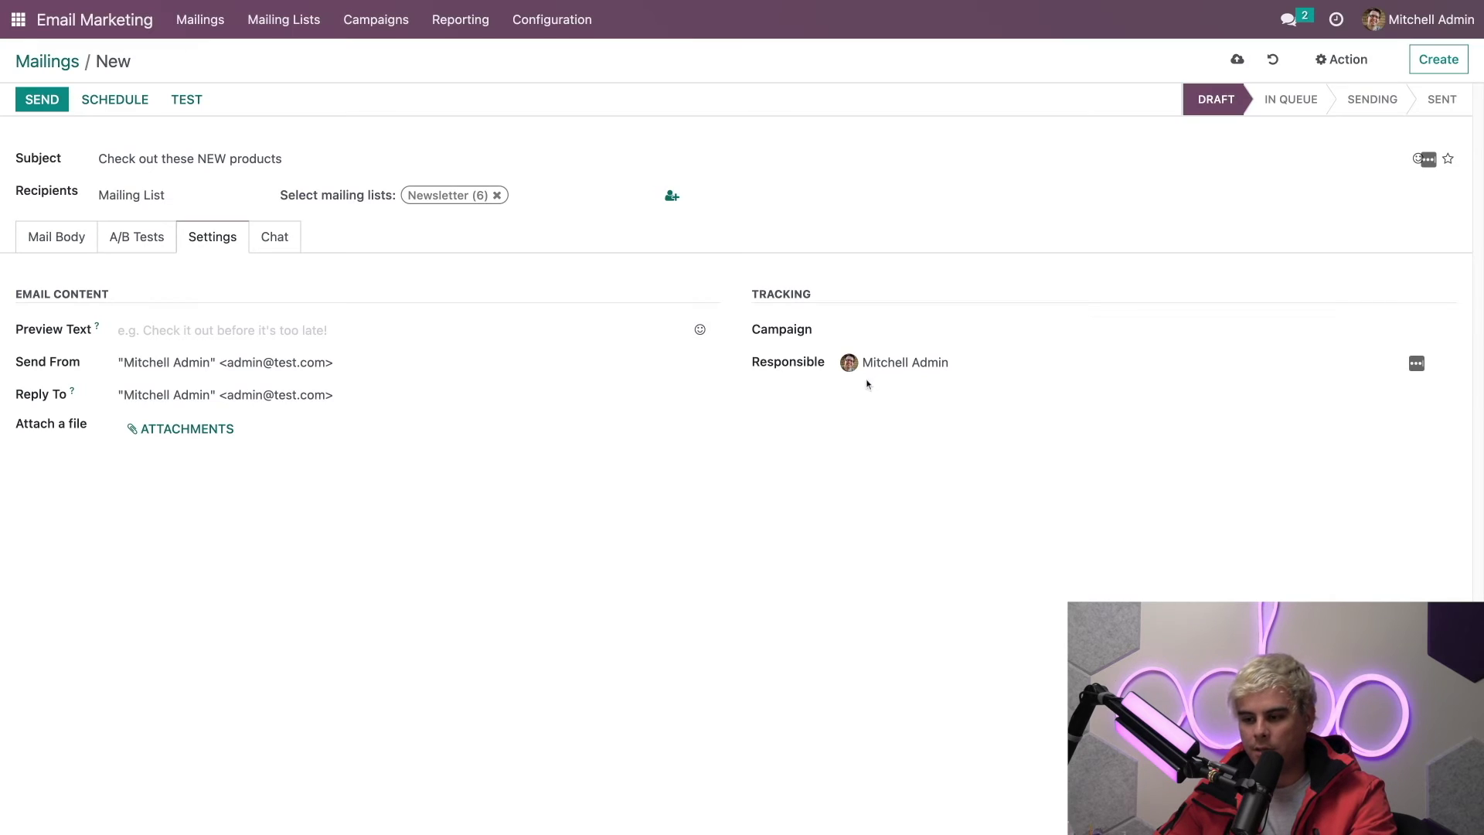
pyautogui.click(863, 329)
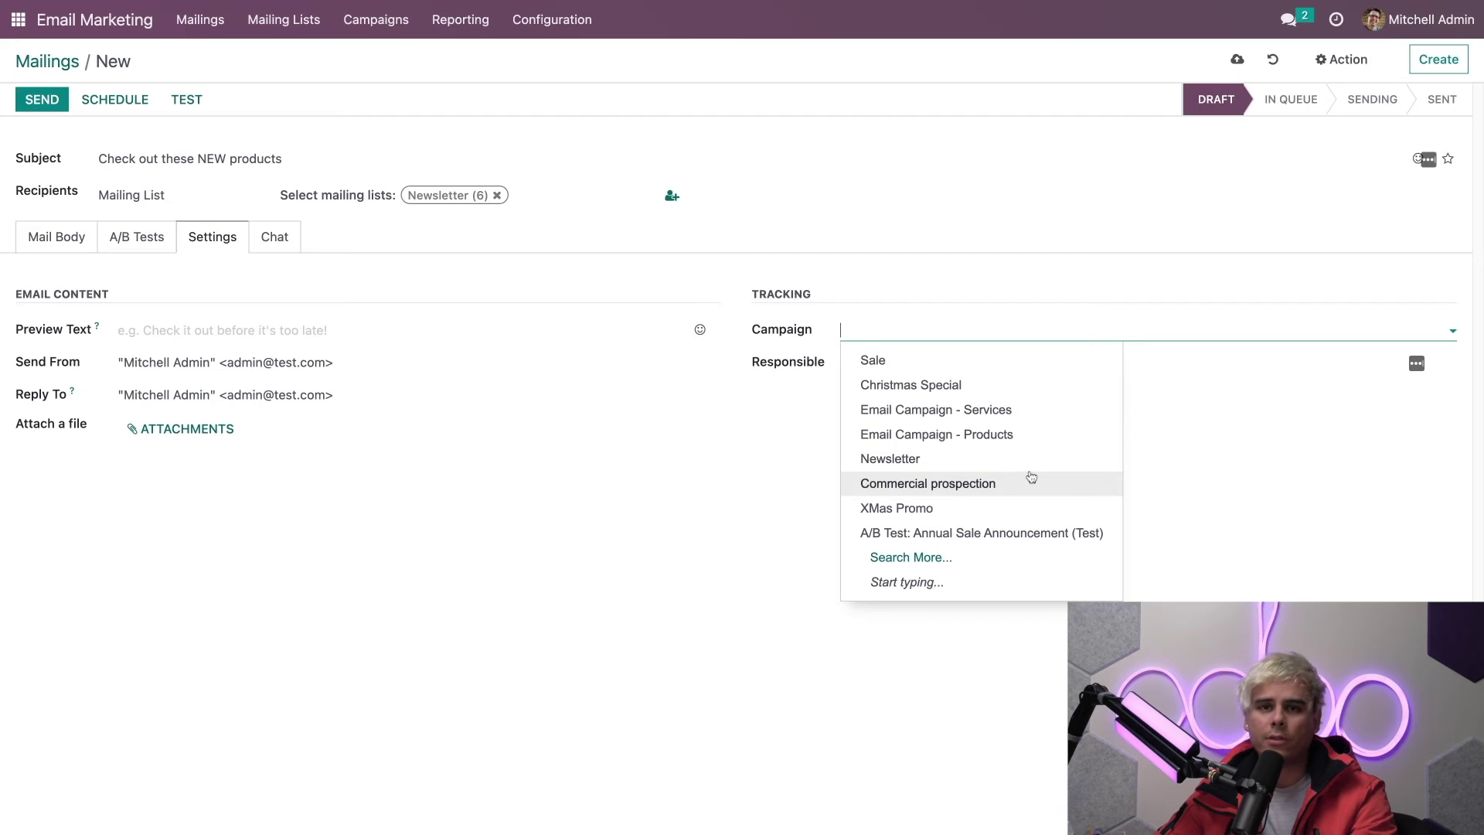
# Step: Pick and then clear the Sale campaign, leaving Campaign empty, and view the chatter log
pyautogui.click(984, 364)
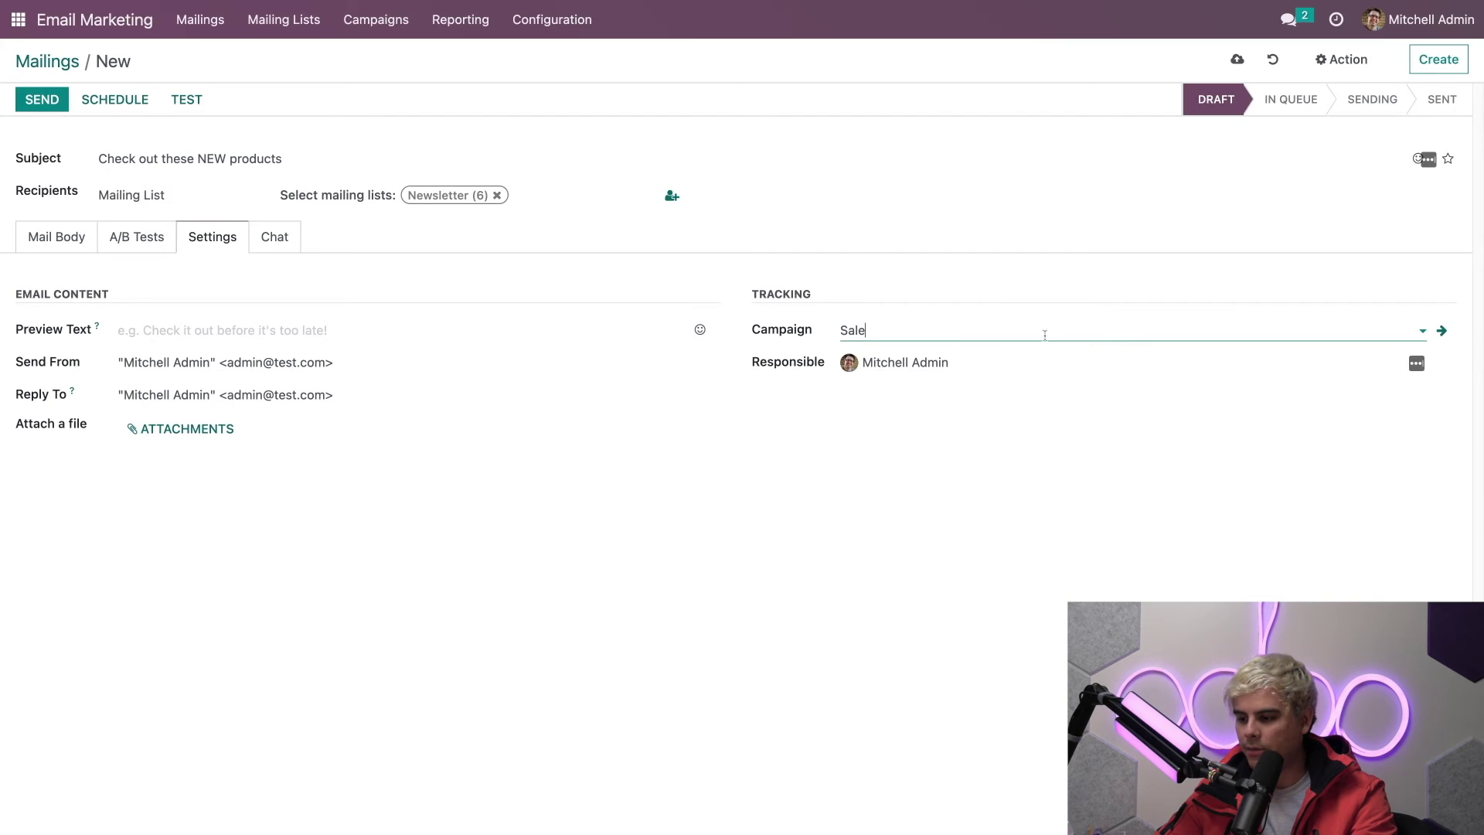
pyautogui.click(1045, 330)
pyautogui.tripleClick(1045, 330)
pyautogui.press('BackSpace')
pyautogui.click(637, 586)
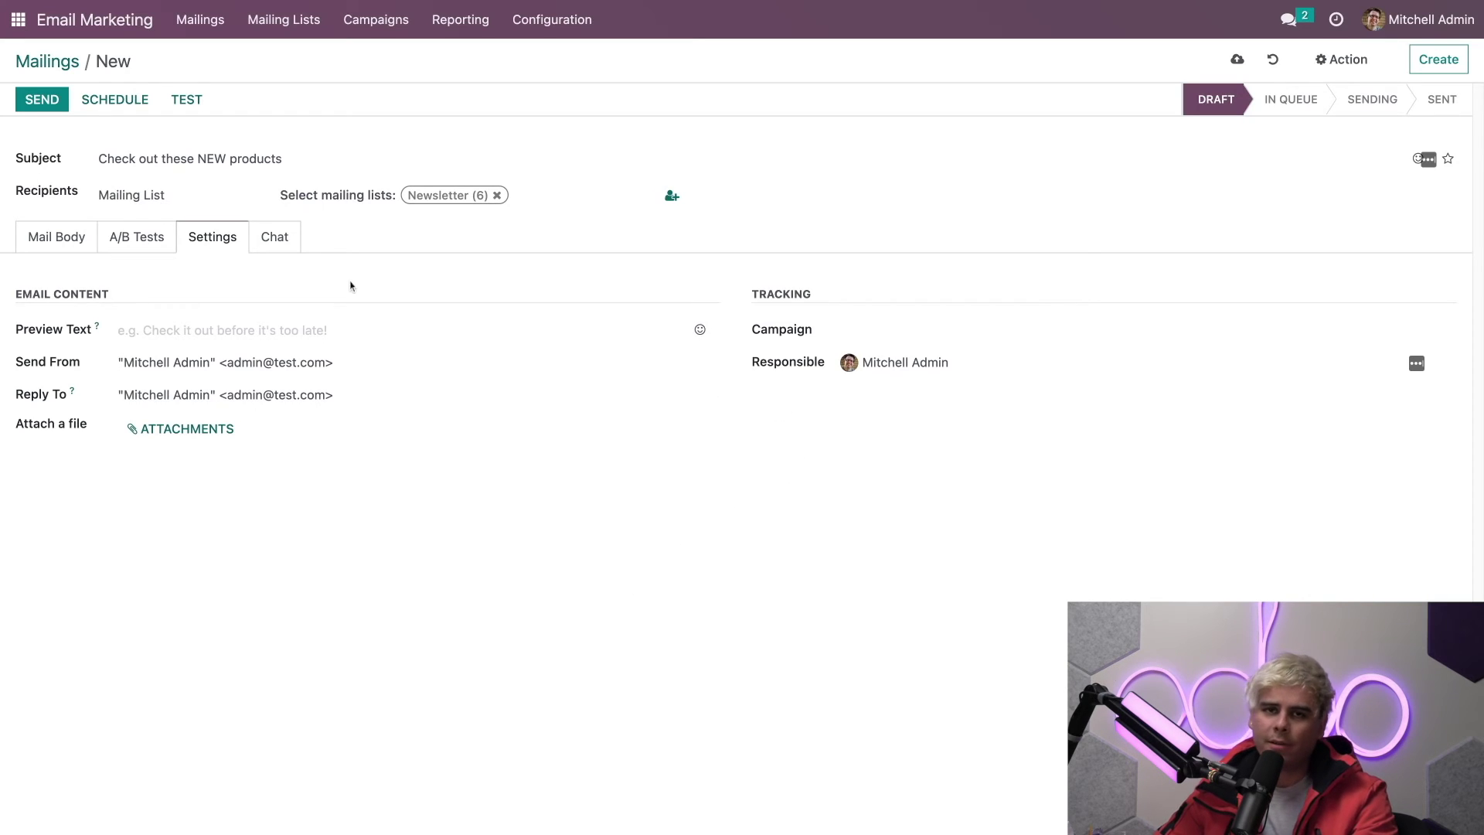
pyautogui.click(283, 240)
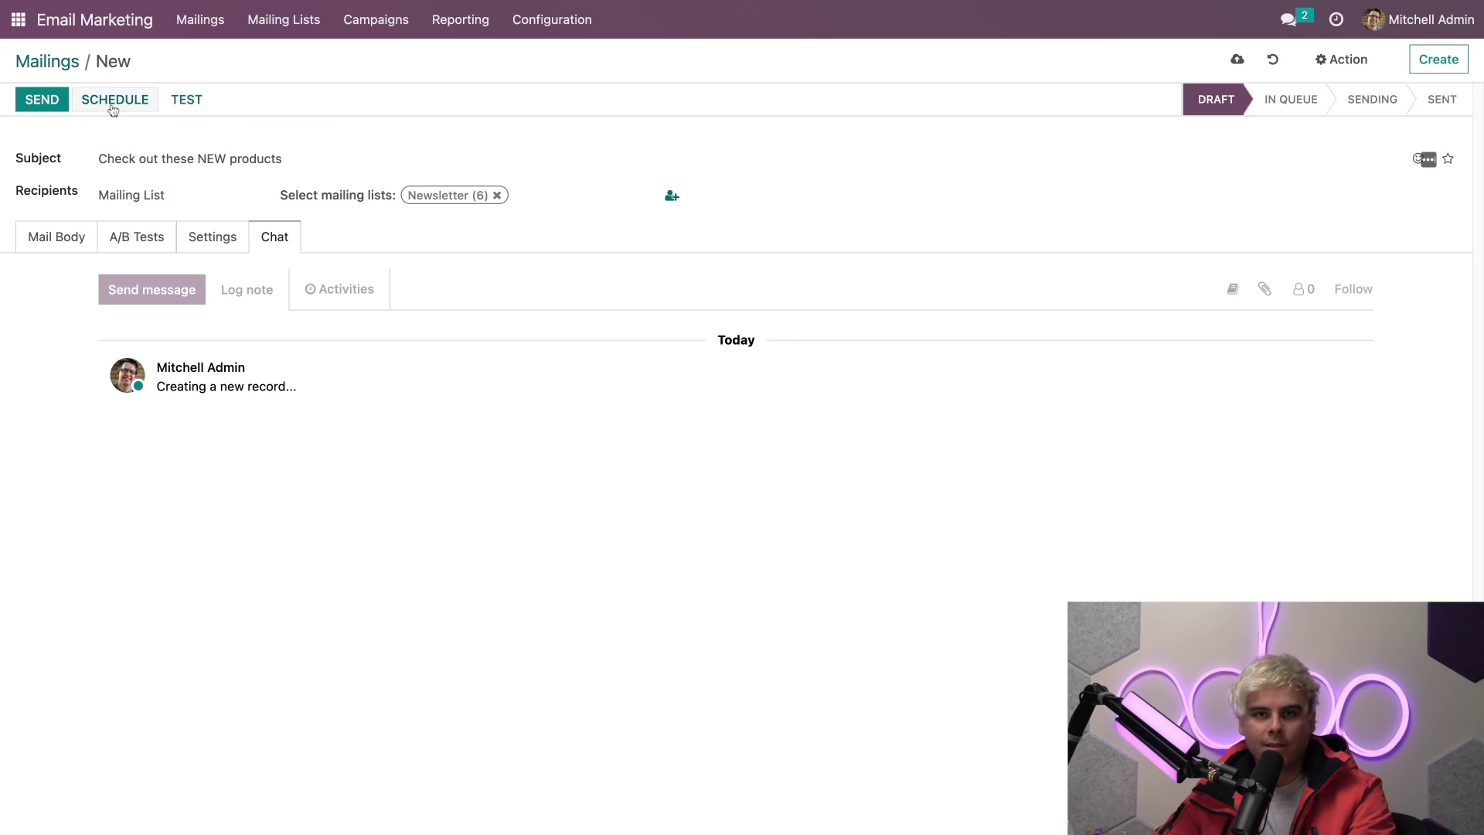
# Step: Send the 'Check out these NEW products' mailing and confirm, queuing it for 11/24/2022 09:48:22
pyautogui.click(46, 101)
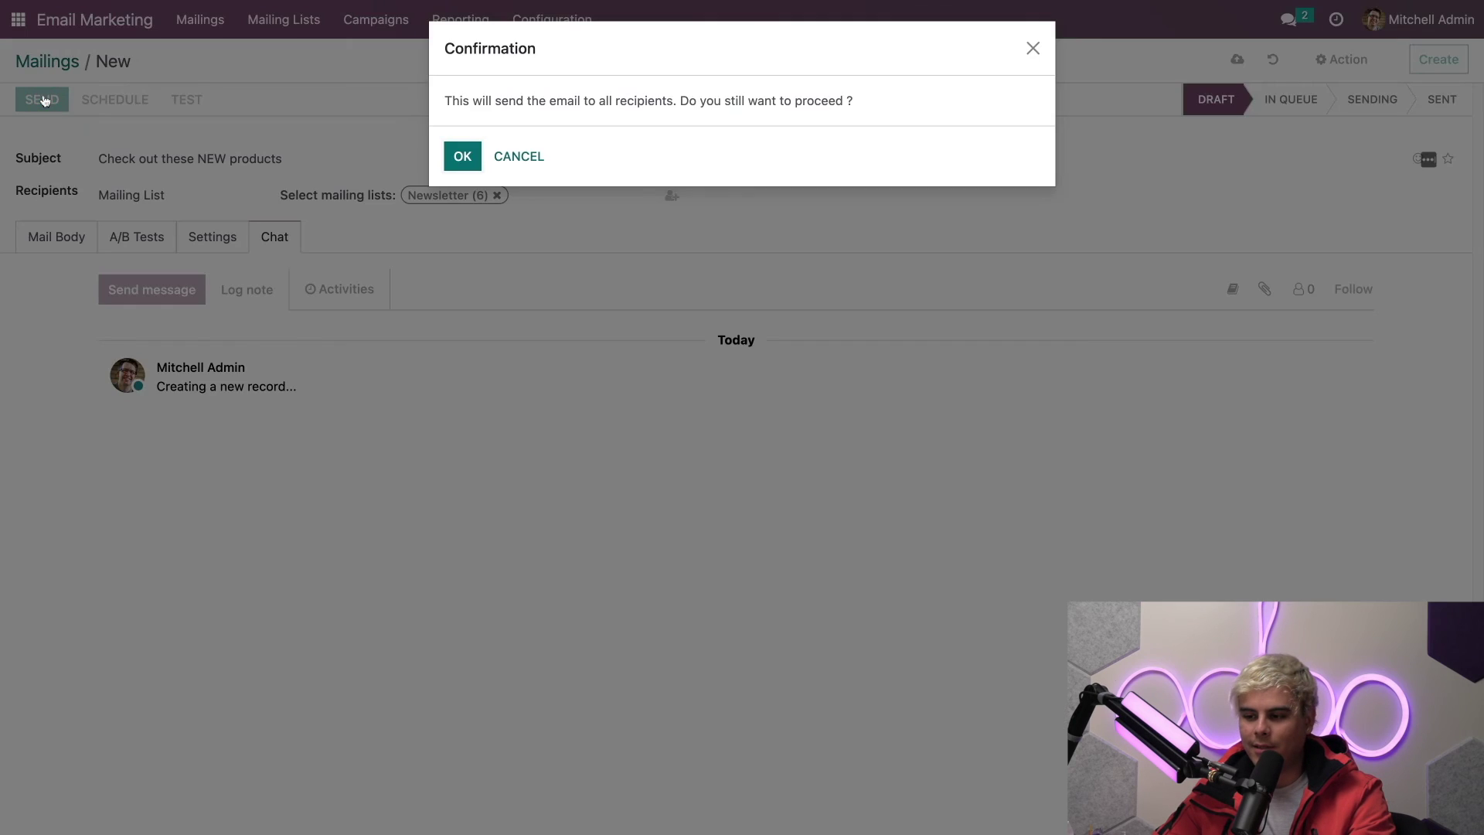
pyautogui.click(466, 156)
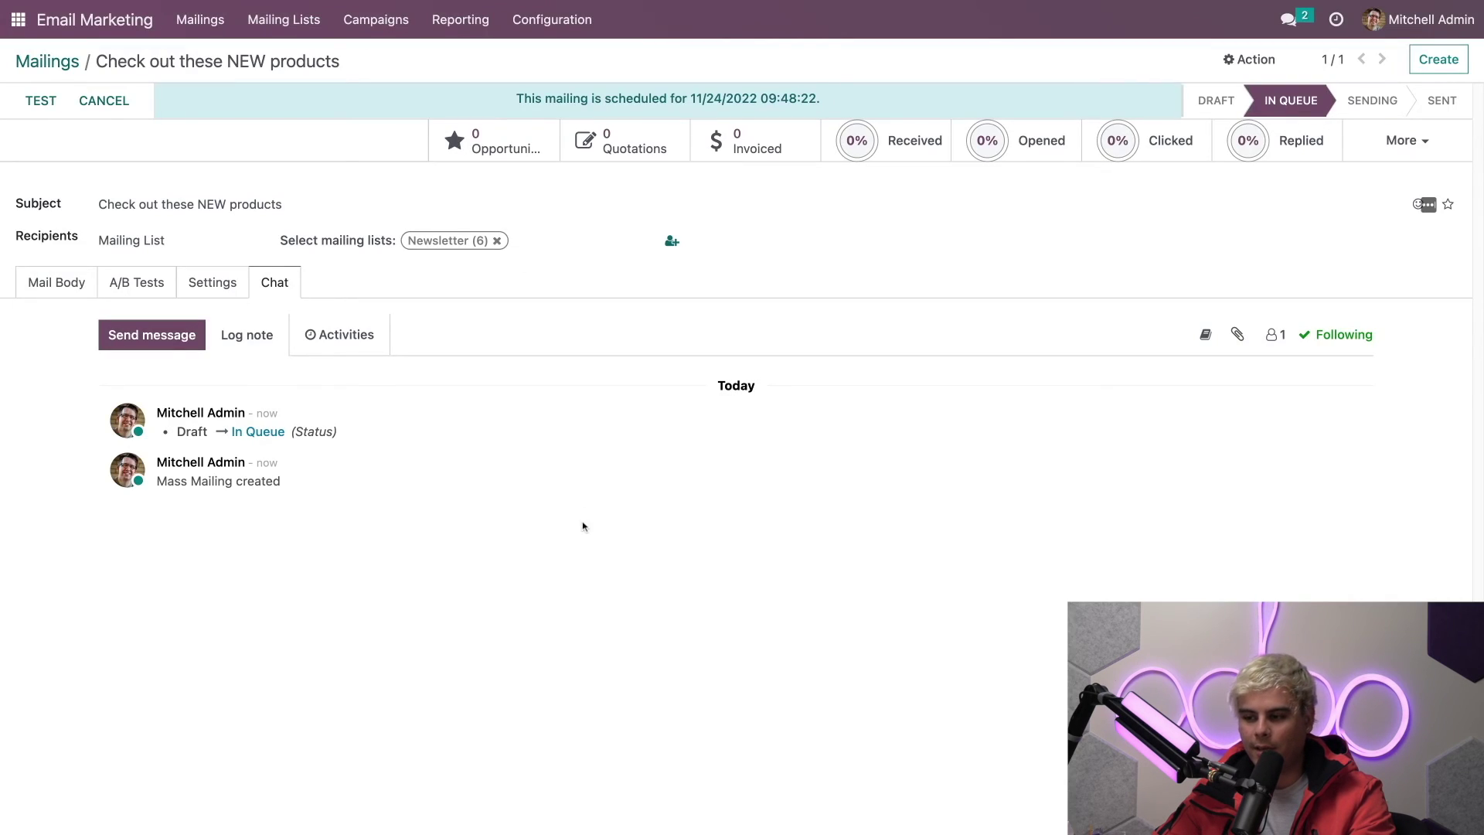